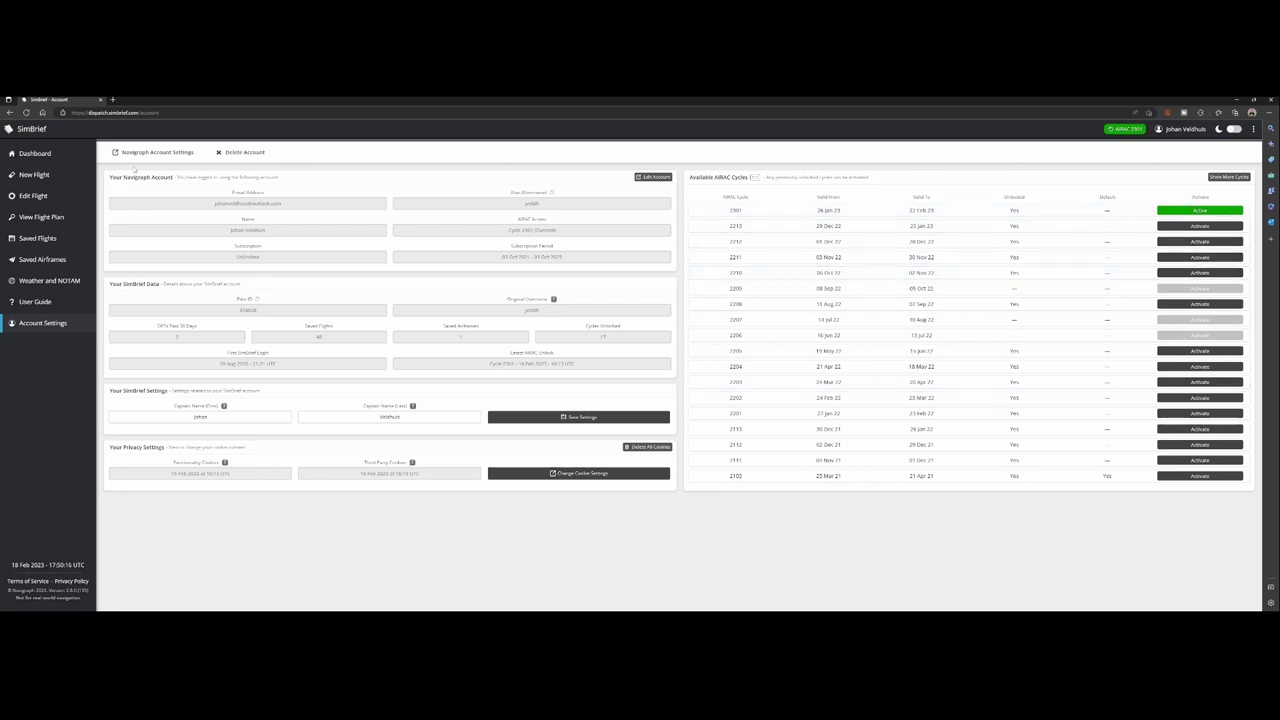
Go from the dashboard through Help & Support to the SimBrief Downloader 1.6.4 download page
left_click(49, 154)
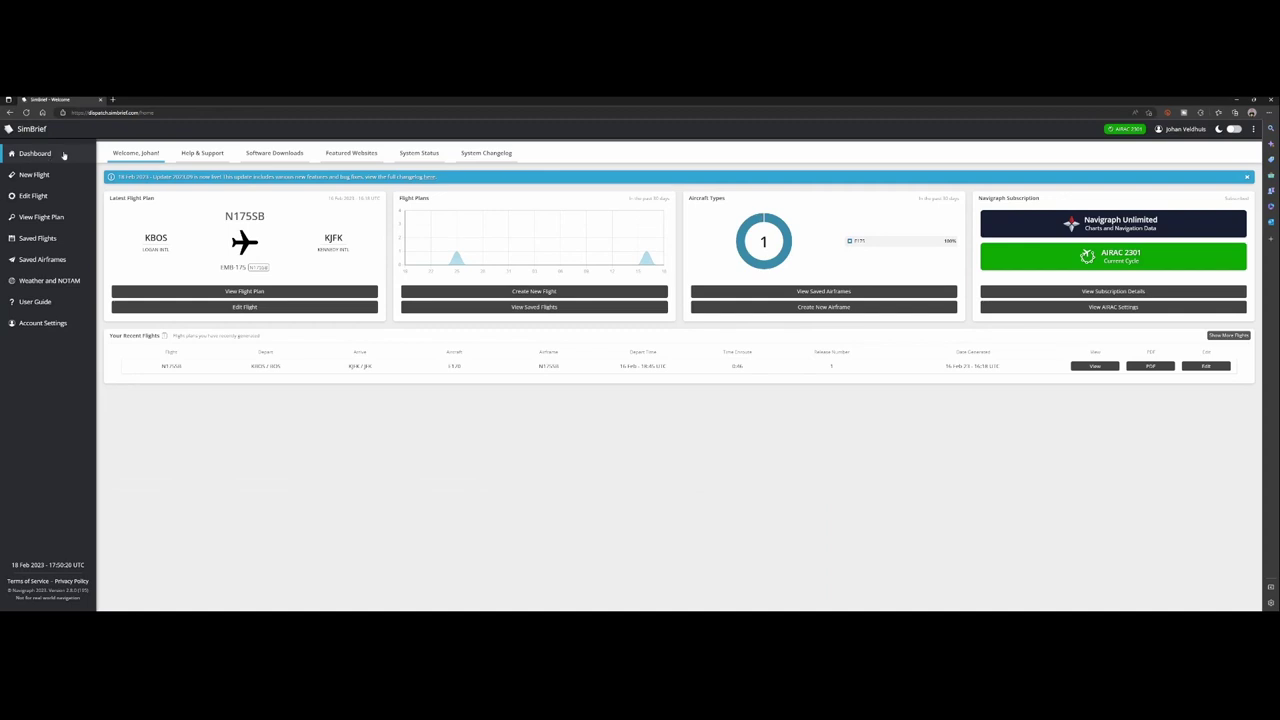
left_click(220, 157)
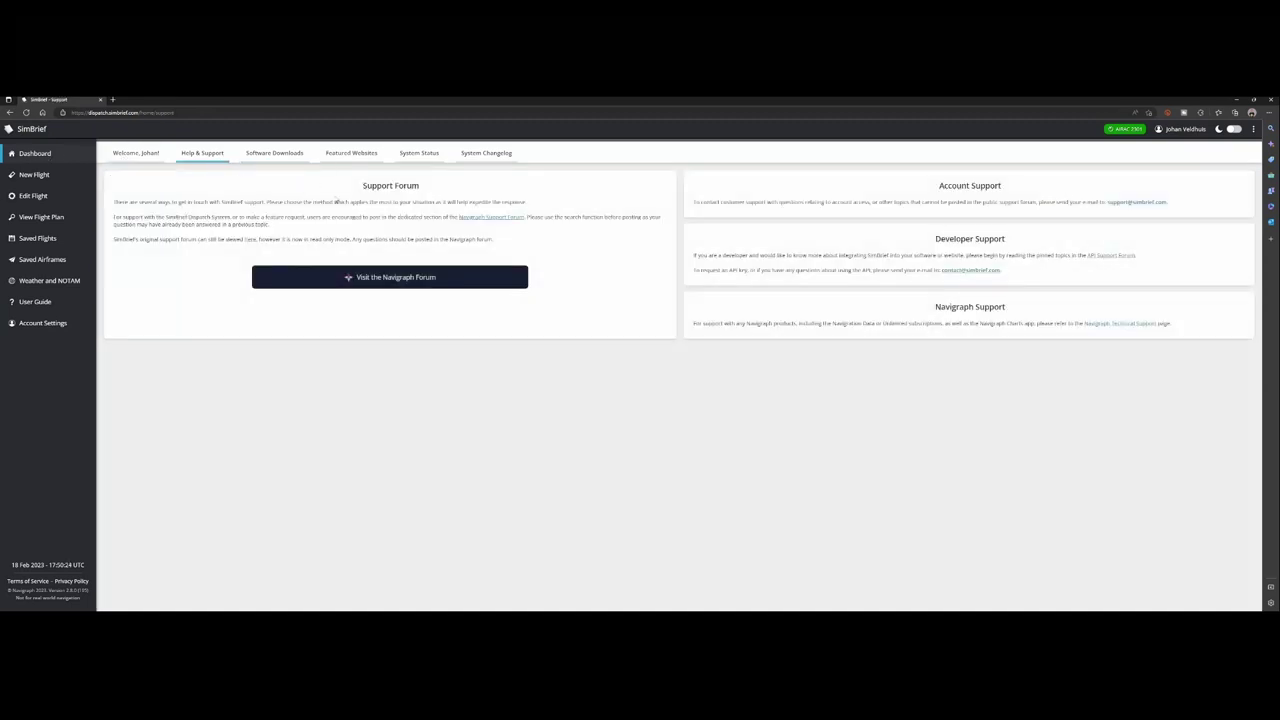
left_click(264, 155)
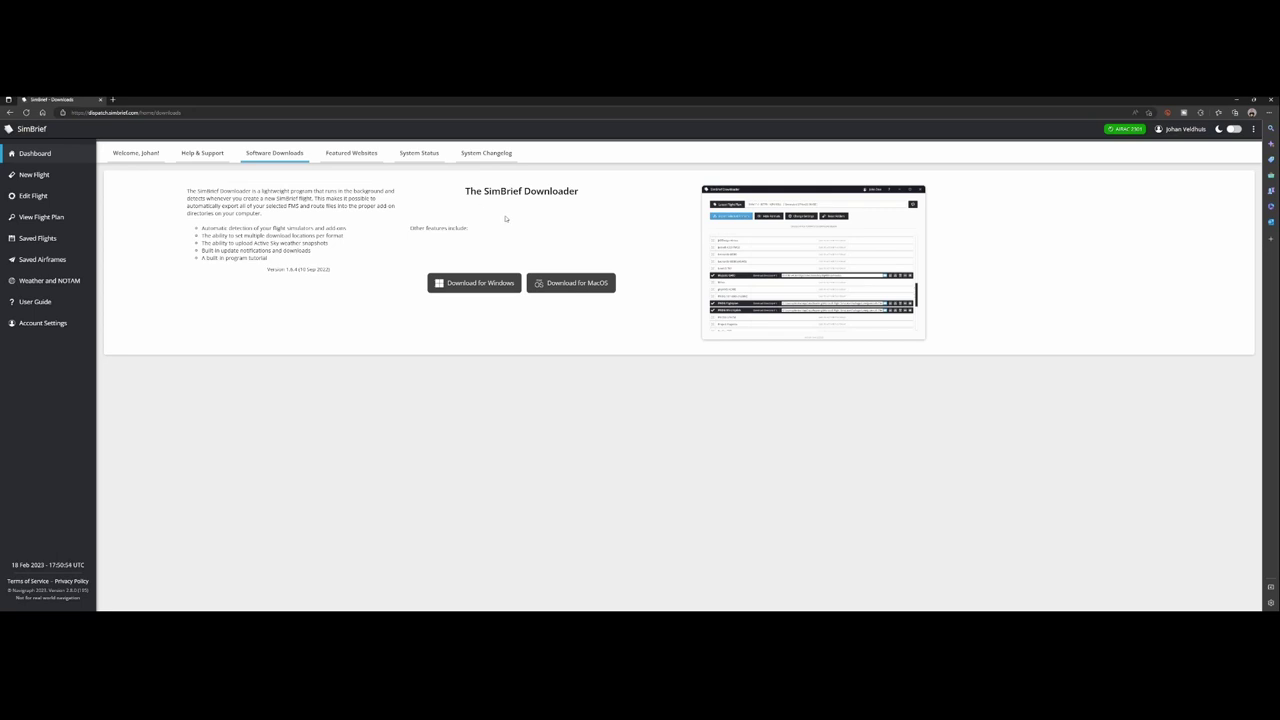
Briefly visit Delta Virtual from Featured Websites, then view the System Status page
left_click(365, 156)
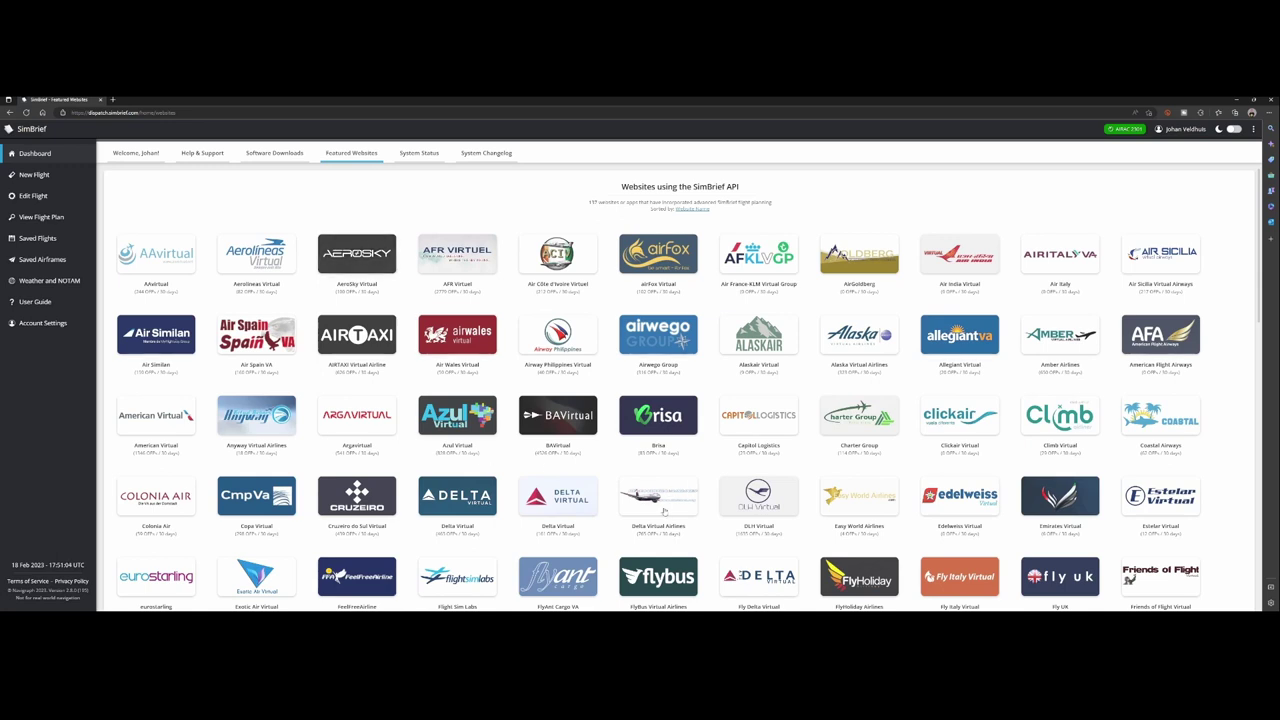
left_click(577, 504)
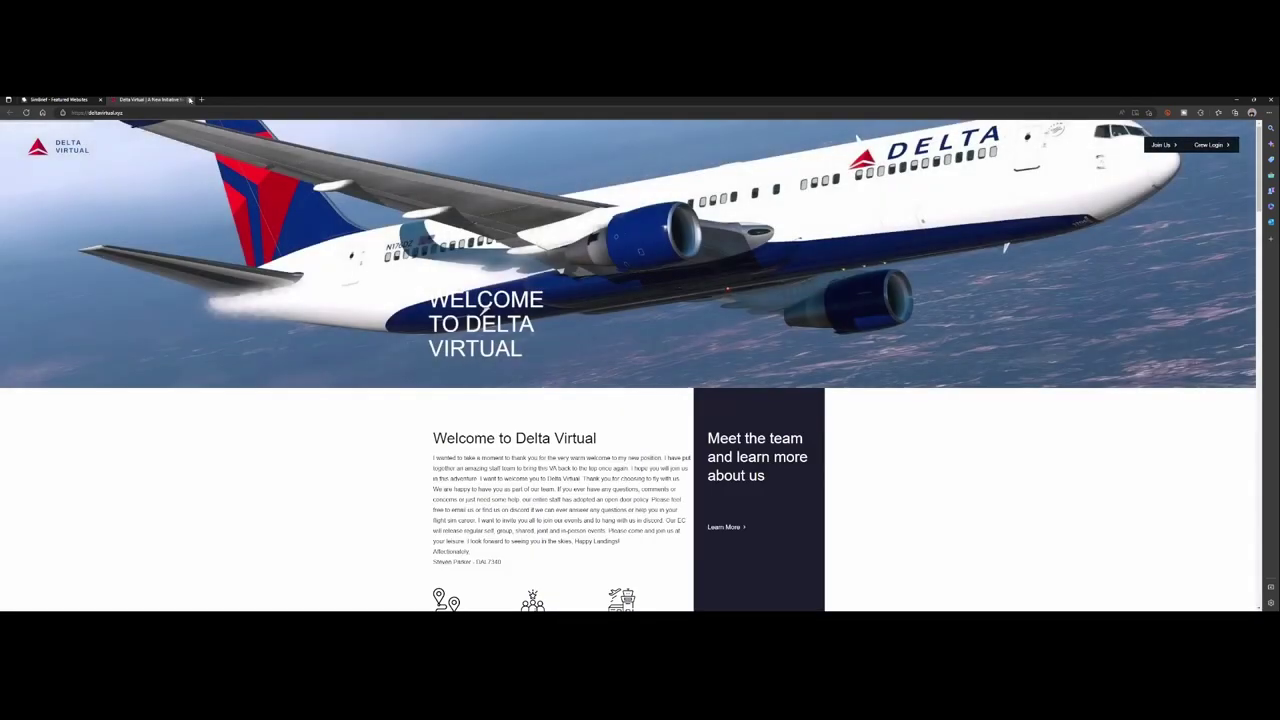
left_click(189, 99)
left_click(416, 155)
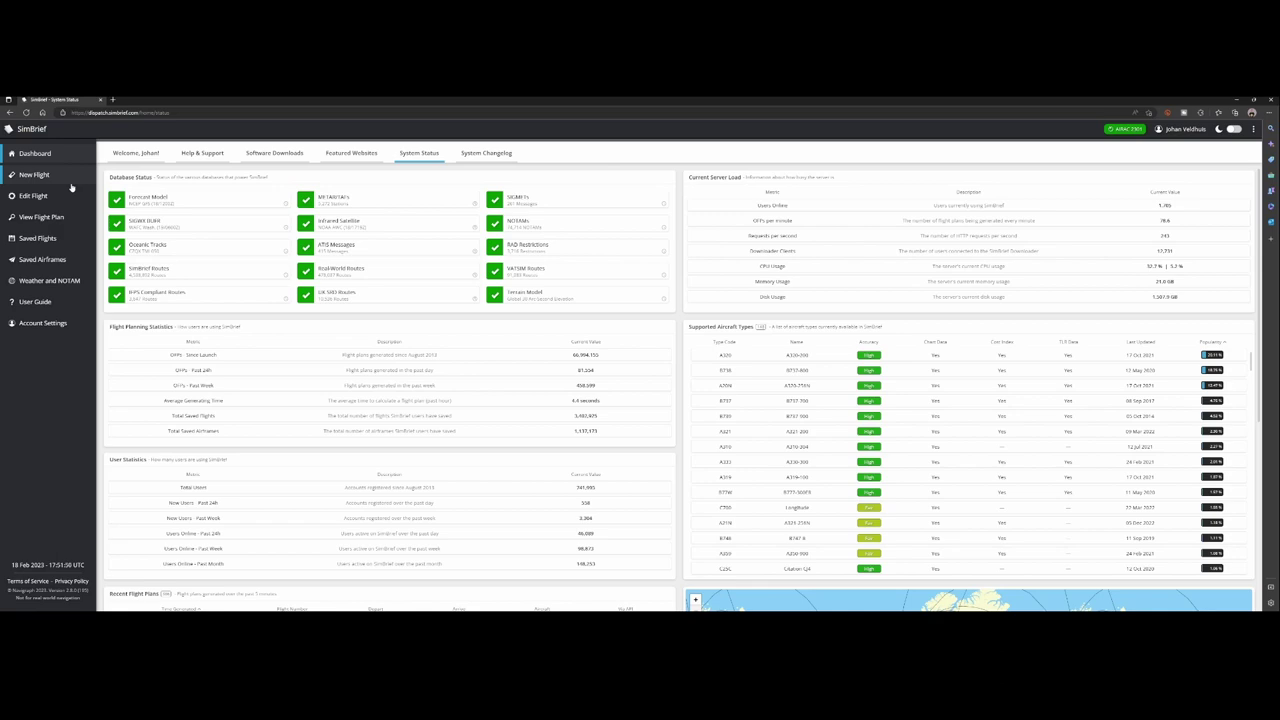
Create a new flight with EHAM as departure and KJFK as arrival
left_click(38, 176)
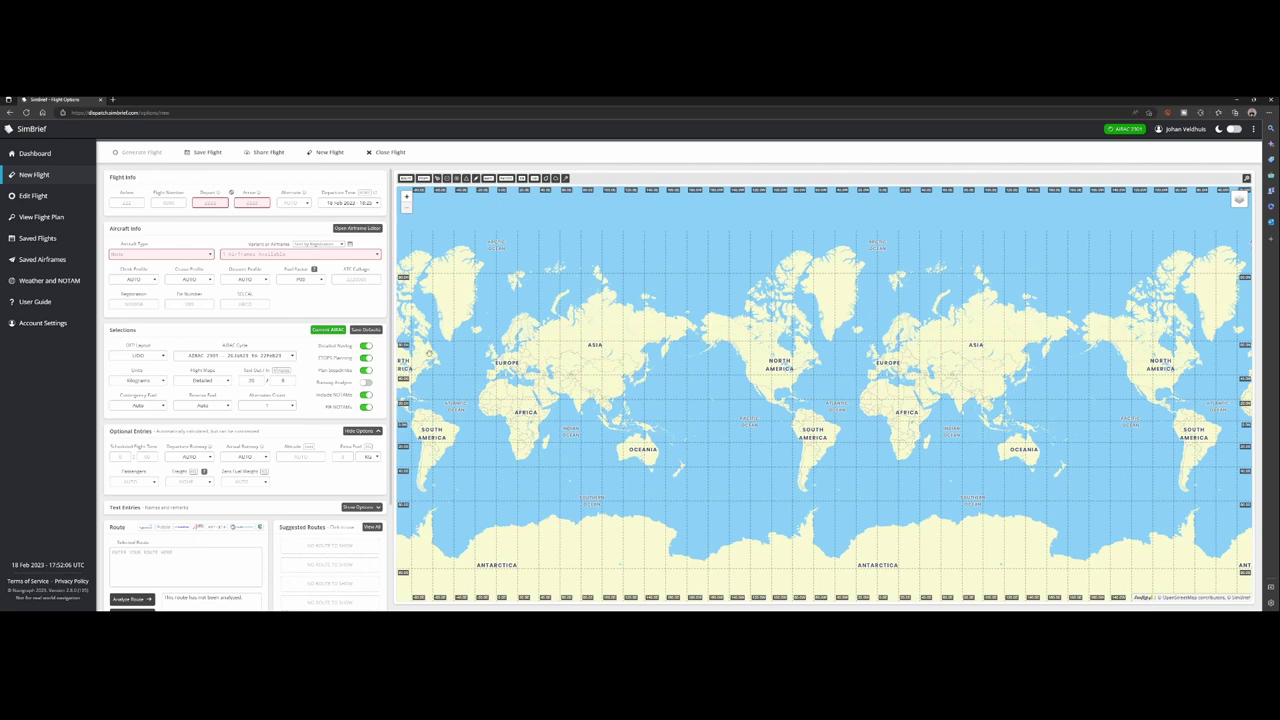
left_click(210, 203)
key("Tab")
left_click(271, 189)
left_click(191, 256)
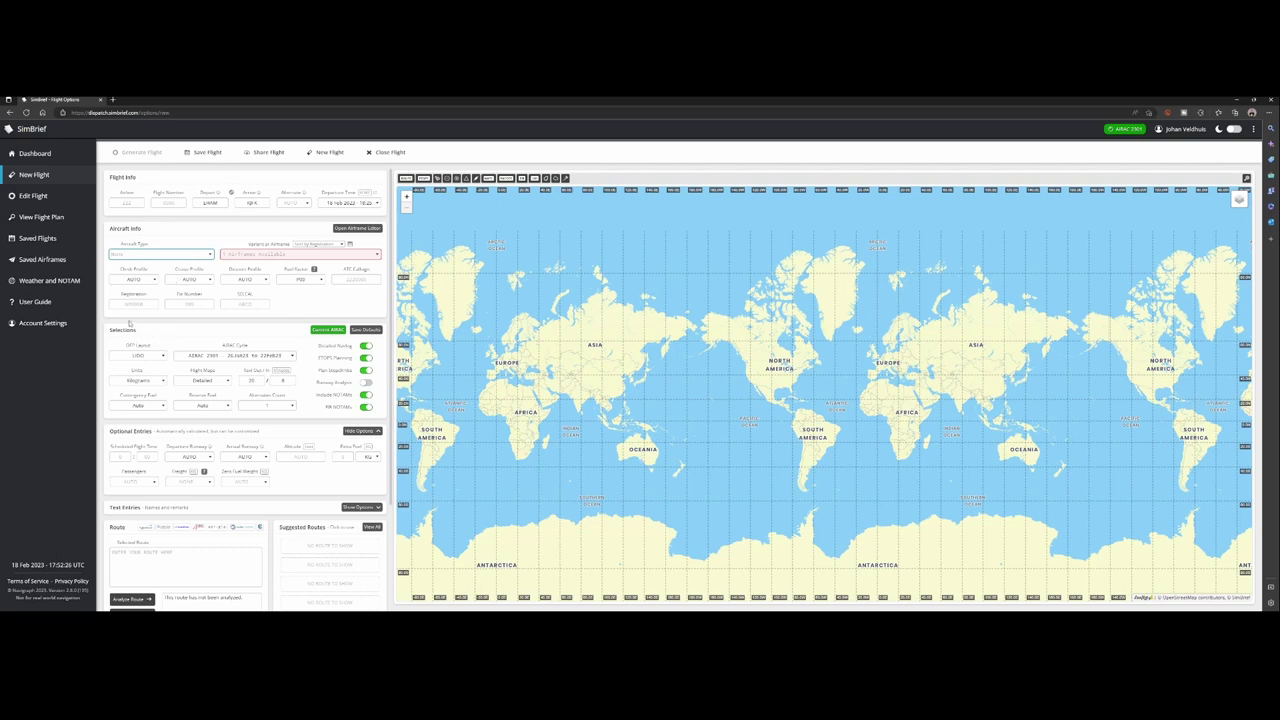
Set the aircraft type to A320-200 and keep KIAD as the alternate
left_click(129, 322)
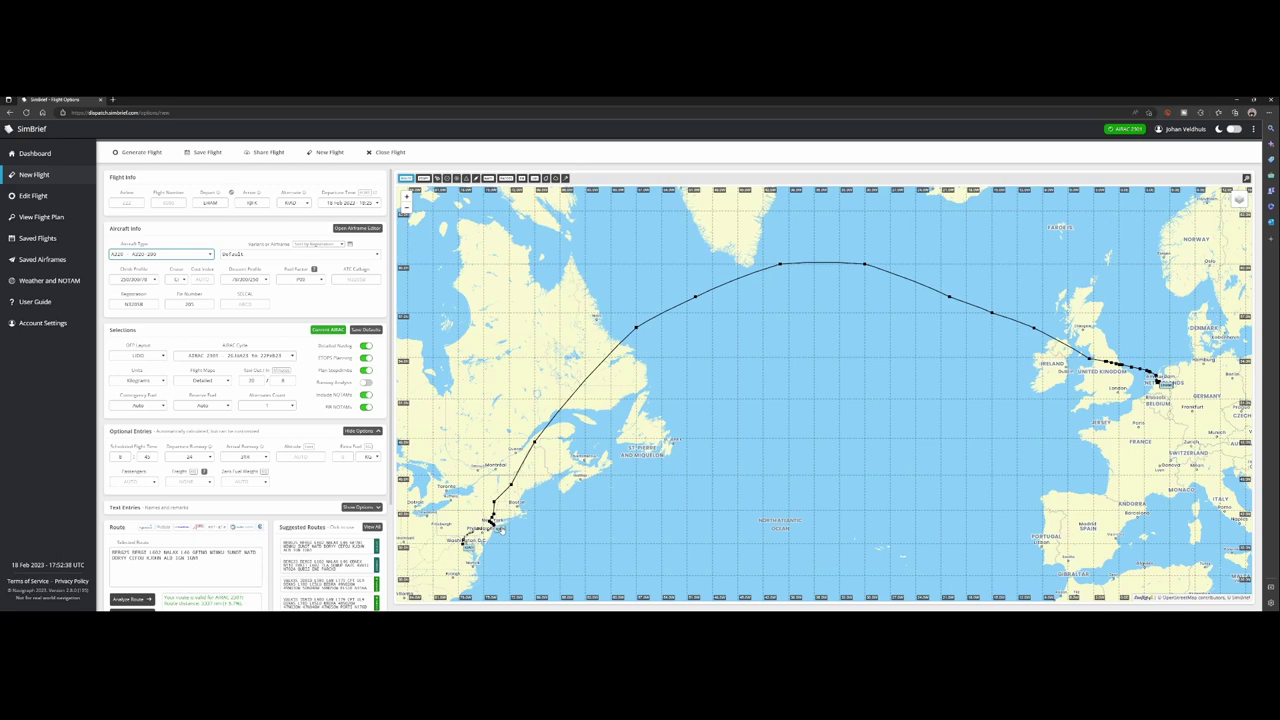
left_click(290, 205)
left_click(382, 594)
left_click(314, 270)
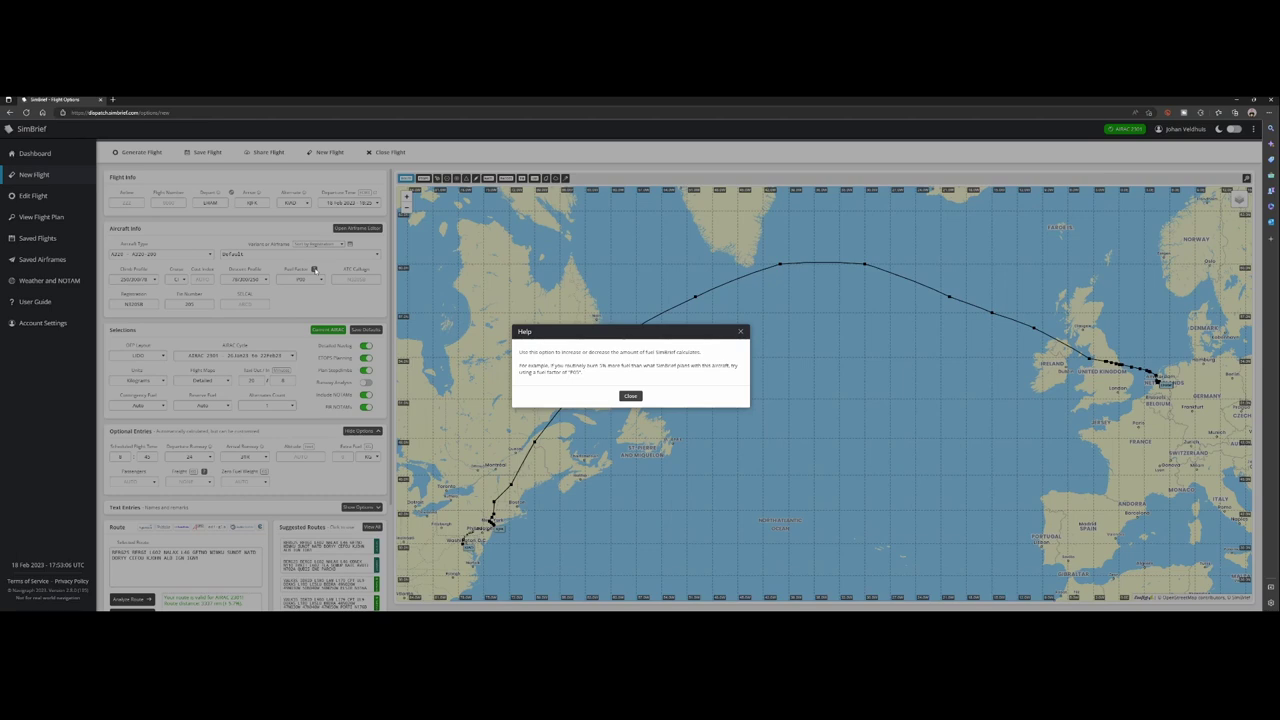
left_click(630, 396)
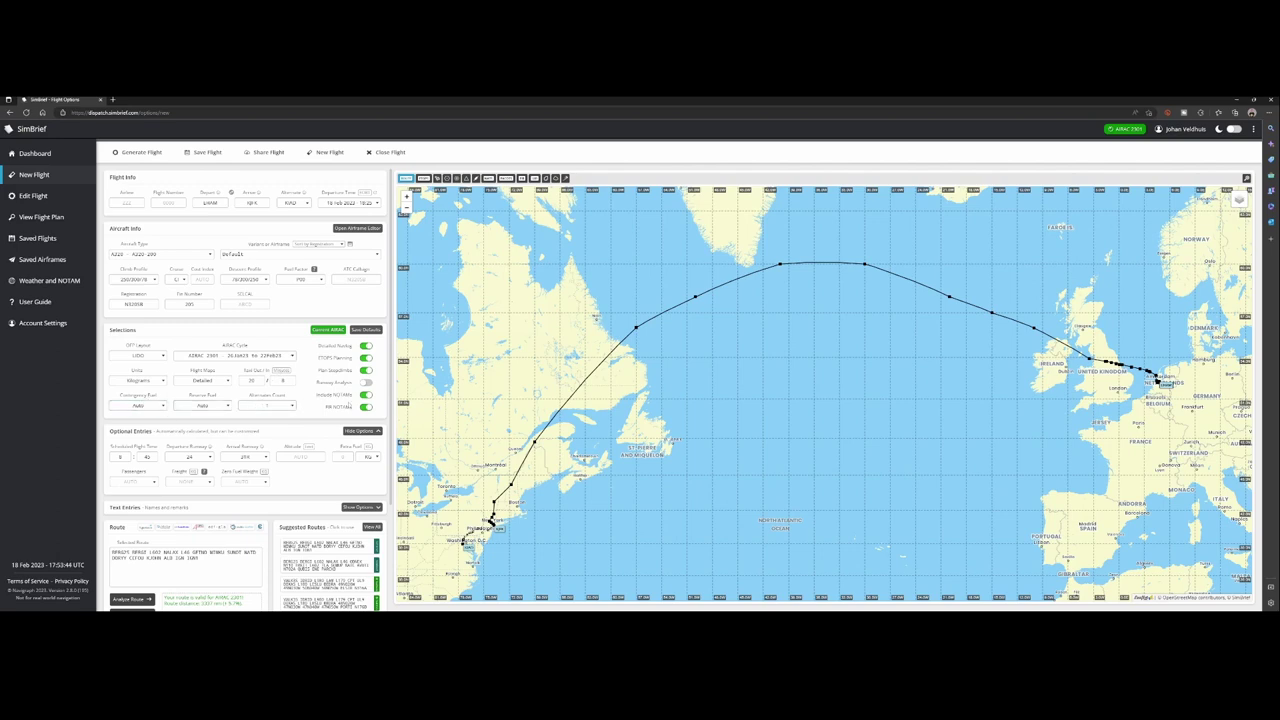
Enable Runway Analysis in Selections and scroll down to the optional entries
left_click(364, 383)
scroll(240, 452, "down", 3)
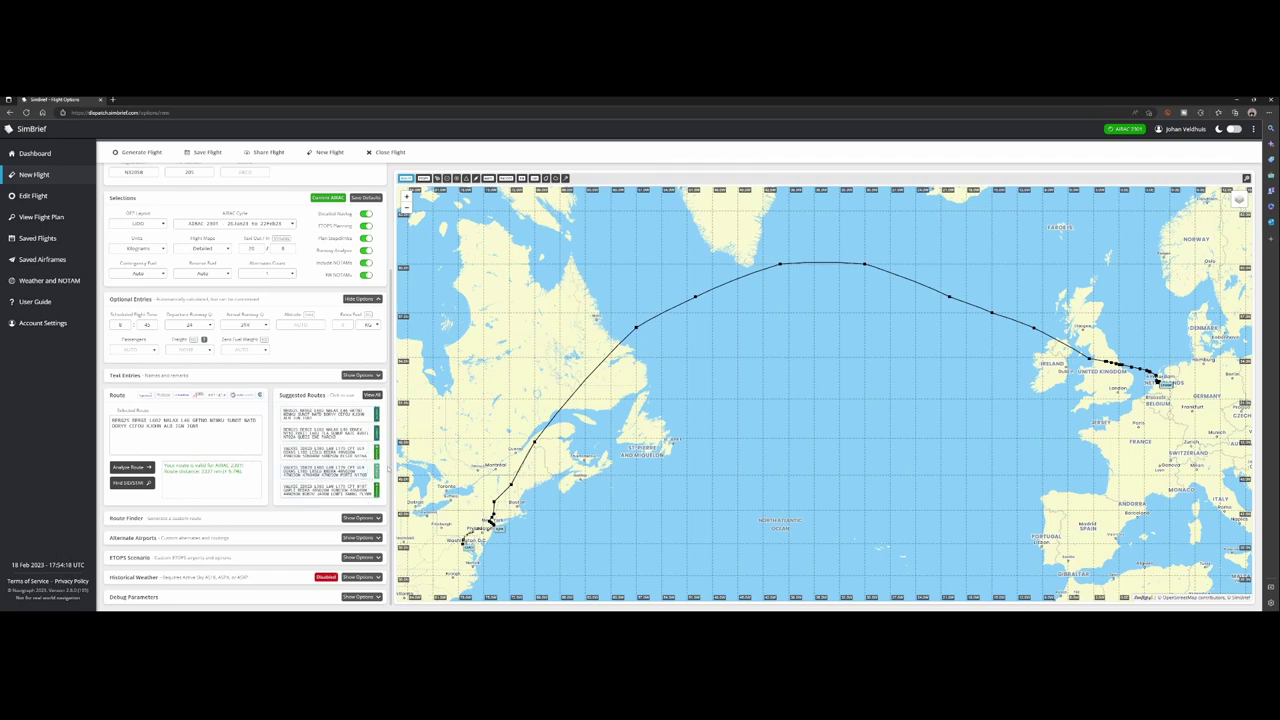
Enlarge the page, try the VALK3S suggested route, then revert to the BERG2S route
key("ctrl+plus")
key("ctrl+plus")
key("ctrl+plus")
key("ctrl+plus")
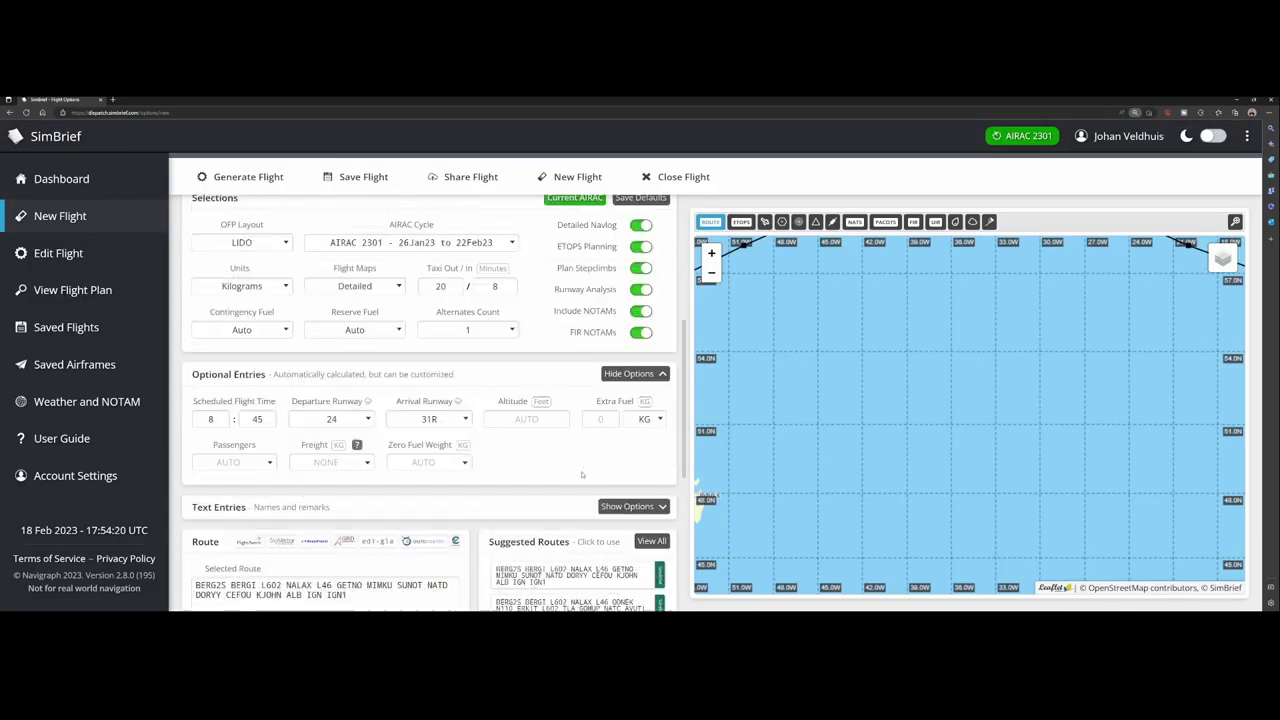
scroll(582, 475, "down", 2)
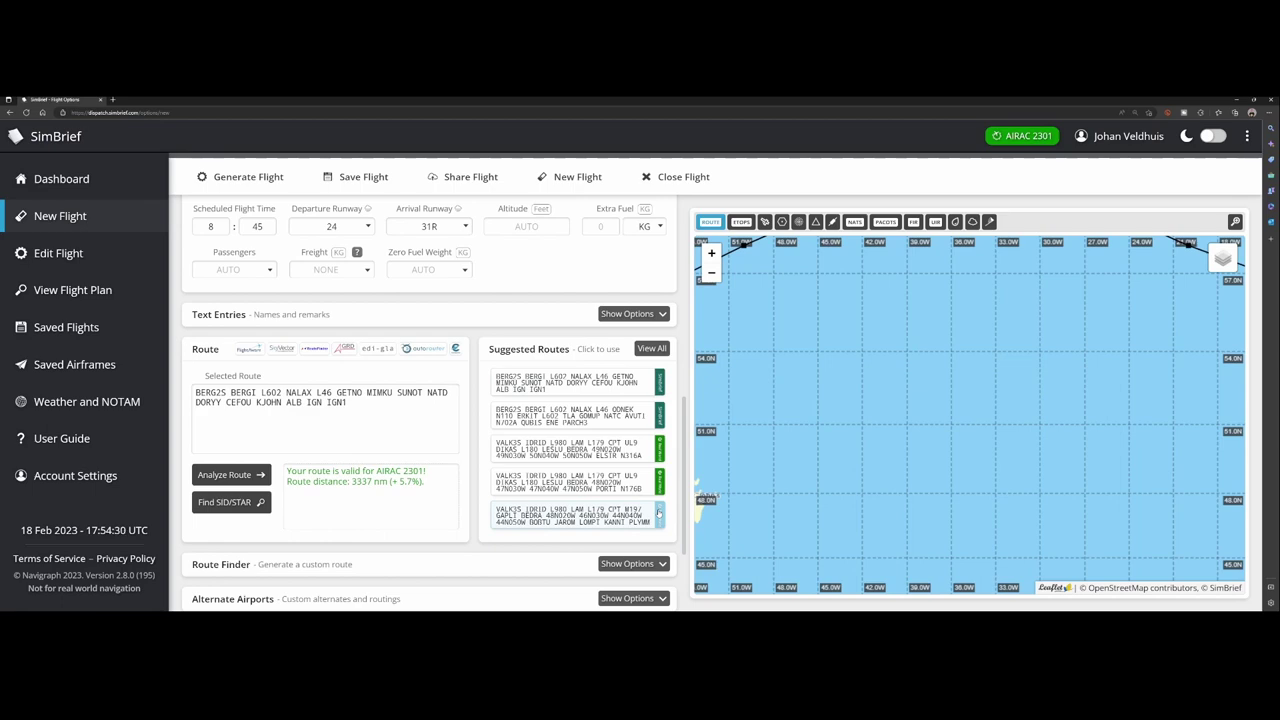
left_click(659, 448)
scroll(1084, 418, "up", 1)
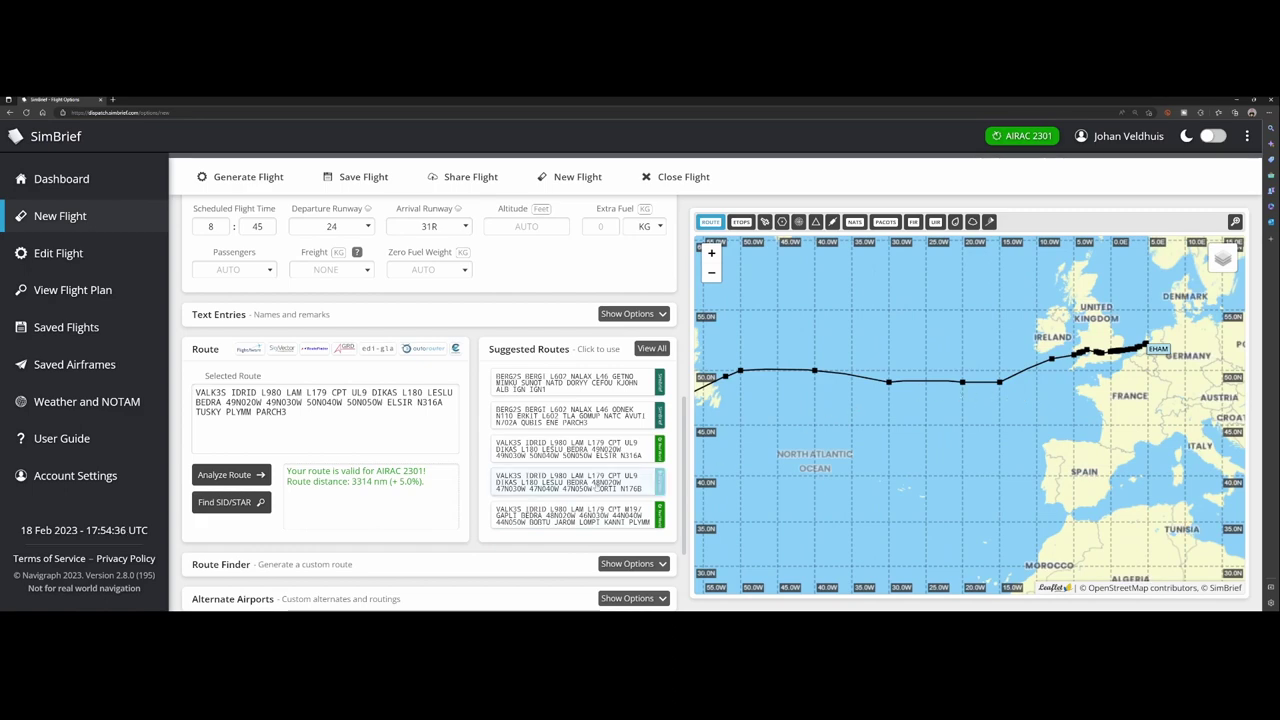
scroll(590, 487, "down", 1)
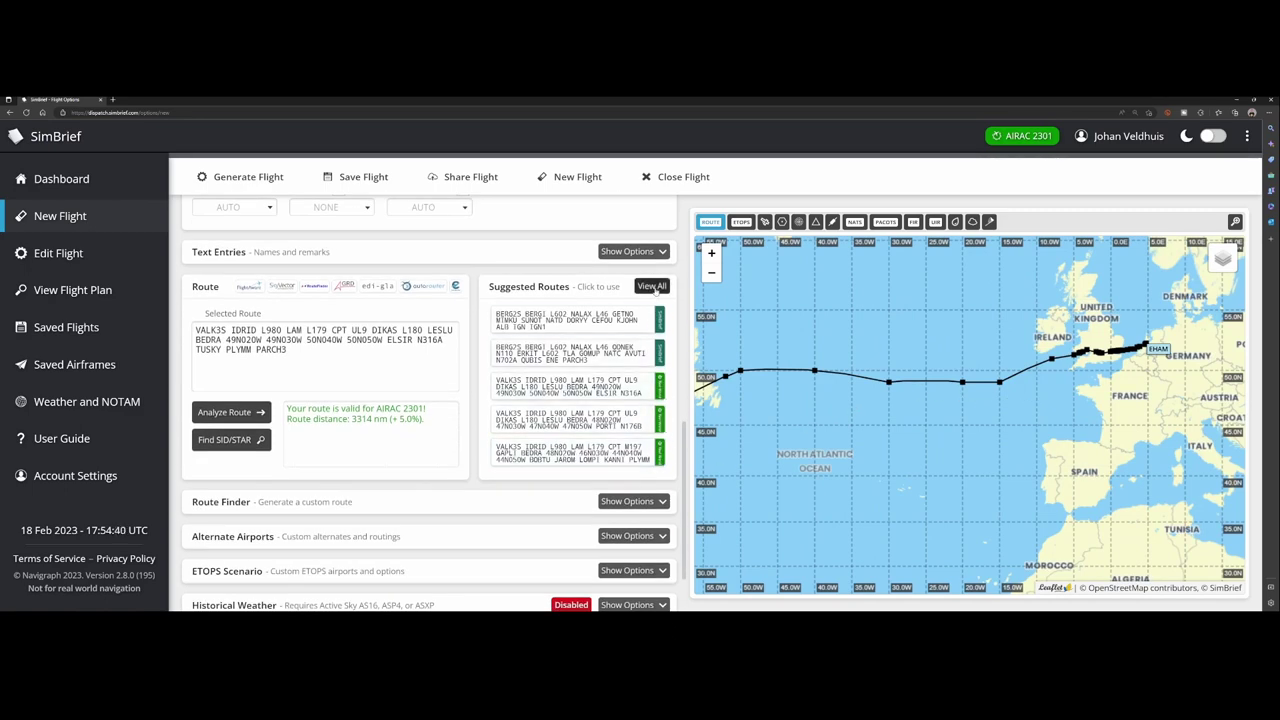
left_click(628, 322)
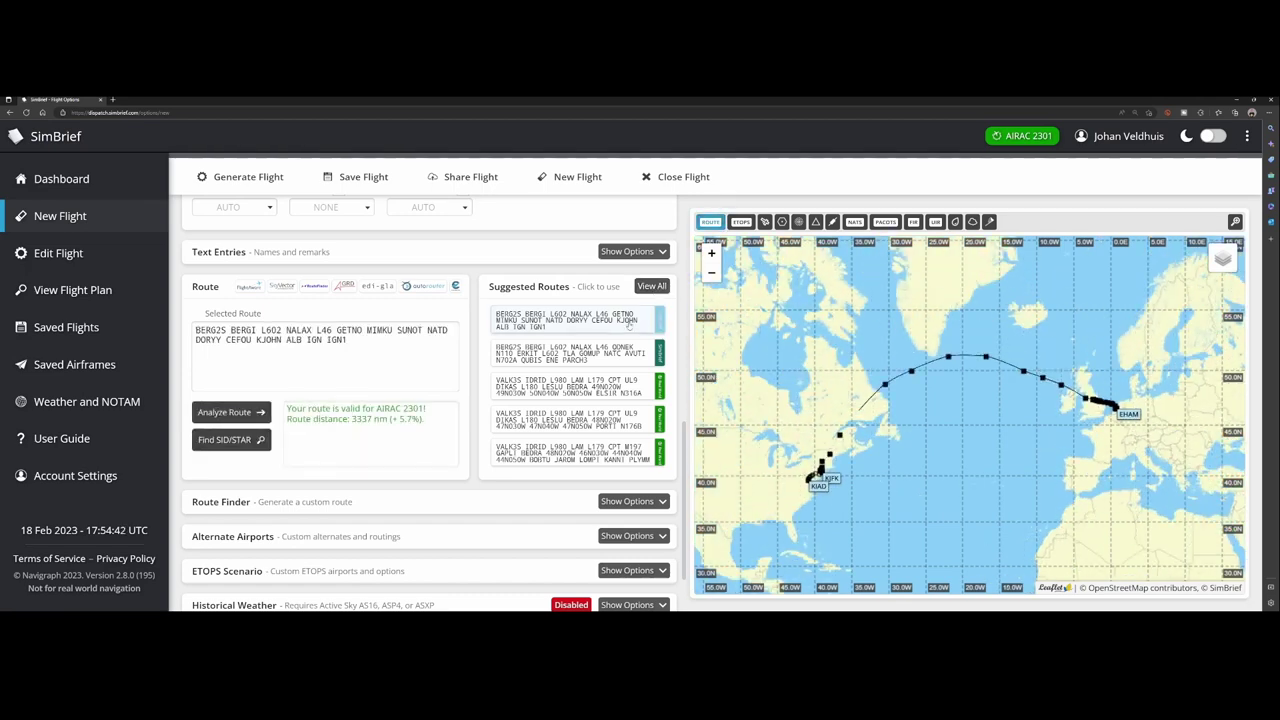
left_click(651, 287)
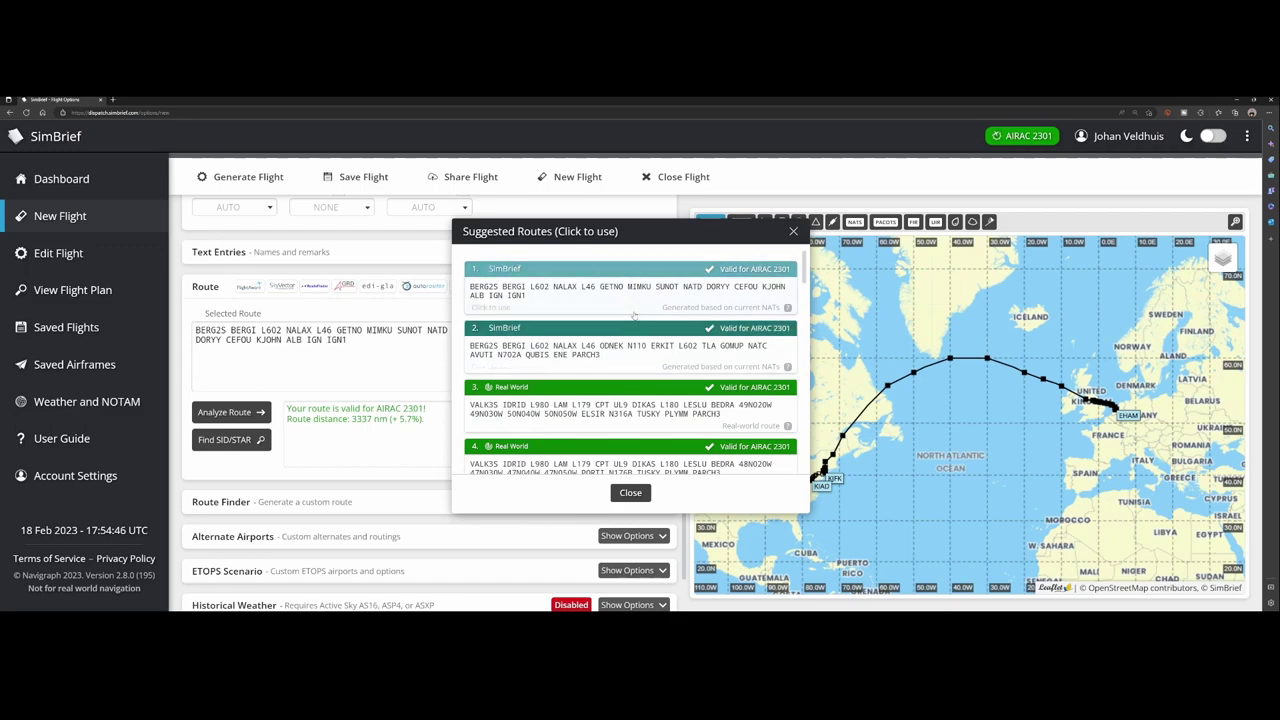
scroll(490, 387, "down", 5)
scroll(538, 399, "down", 3)
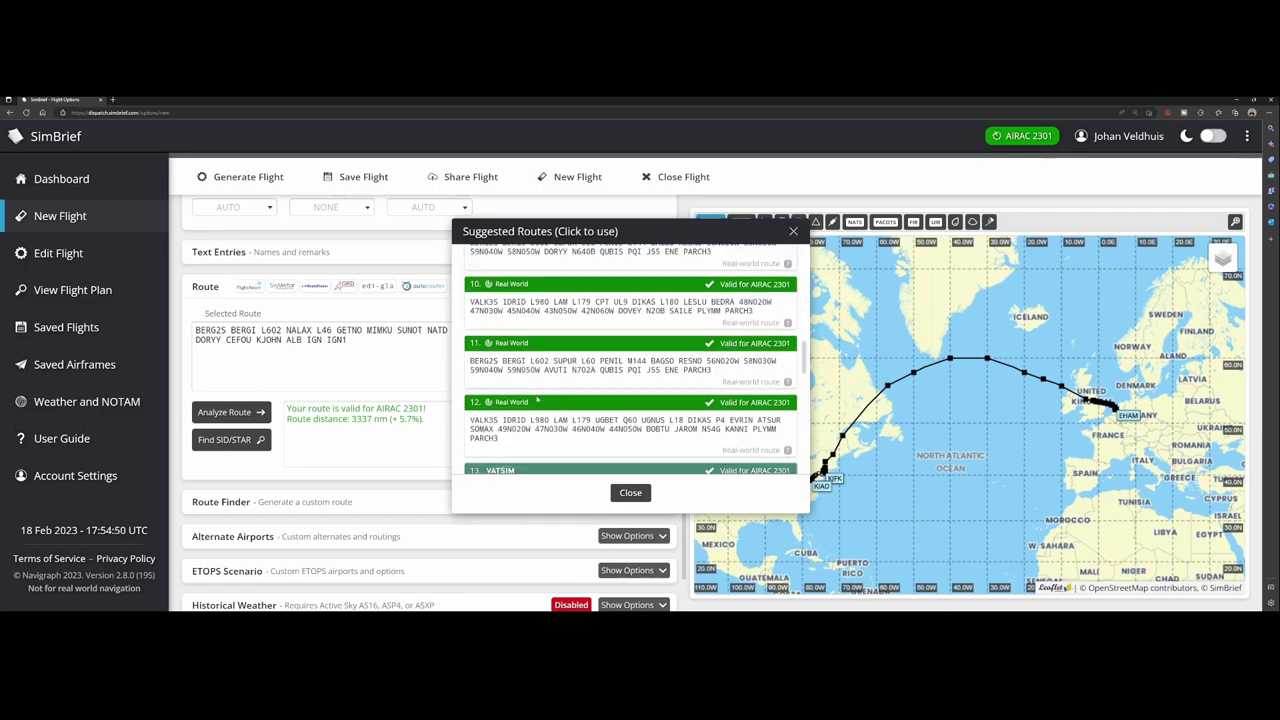
scroll(519, 355, "up", 1)
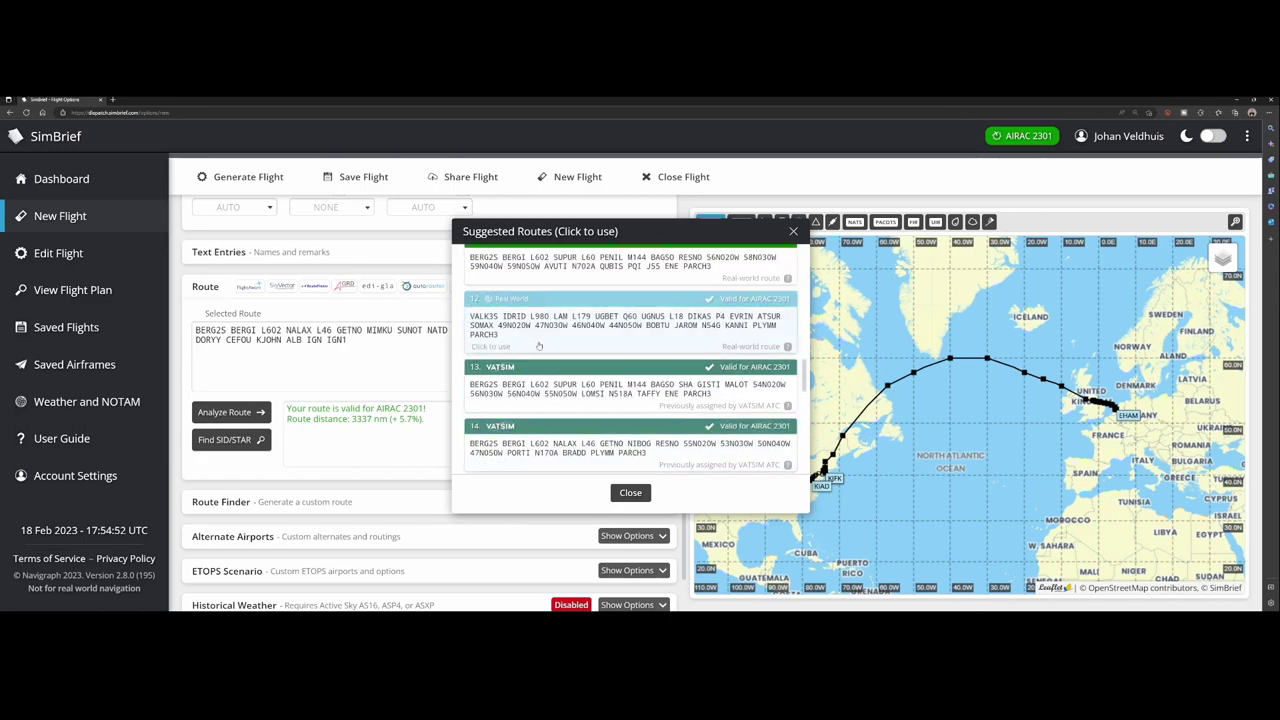
scroll(539, 385, "down", 4)
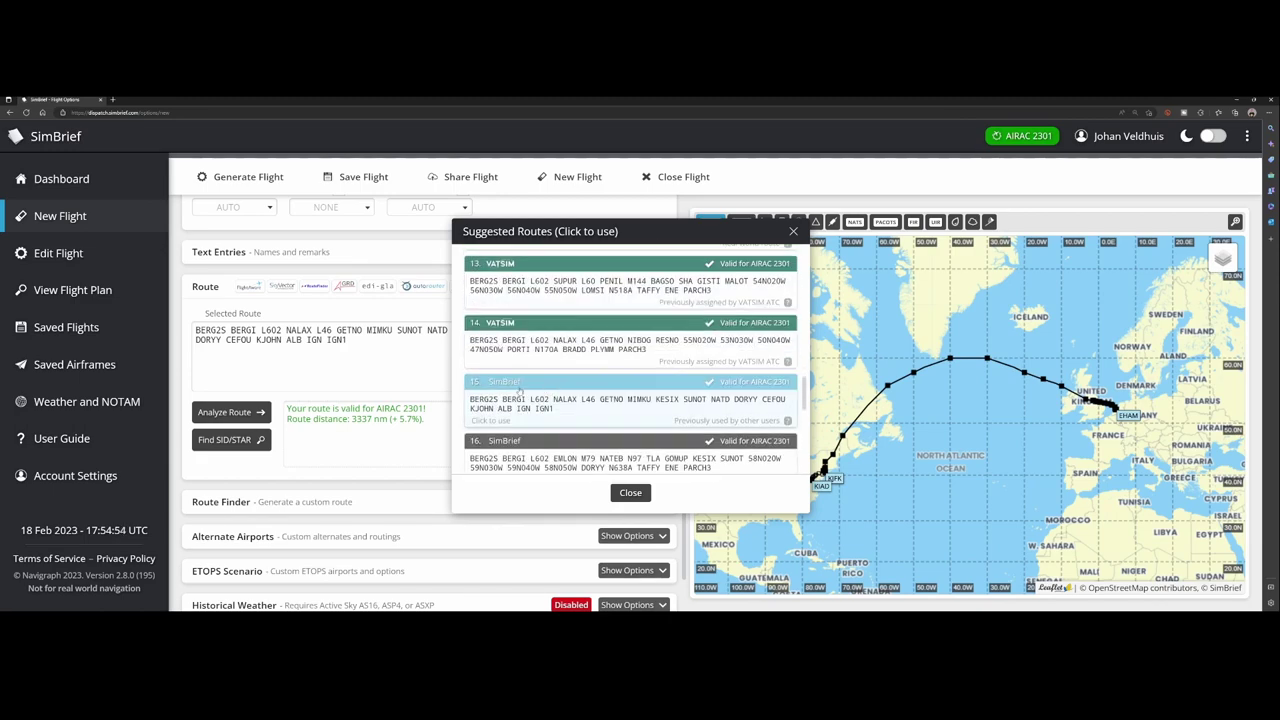
scroll(539, 347, "down", 4)
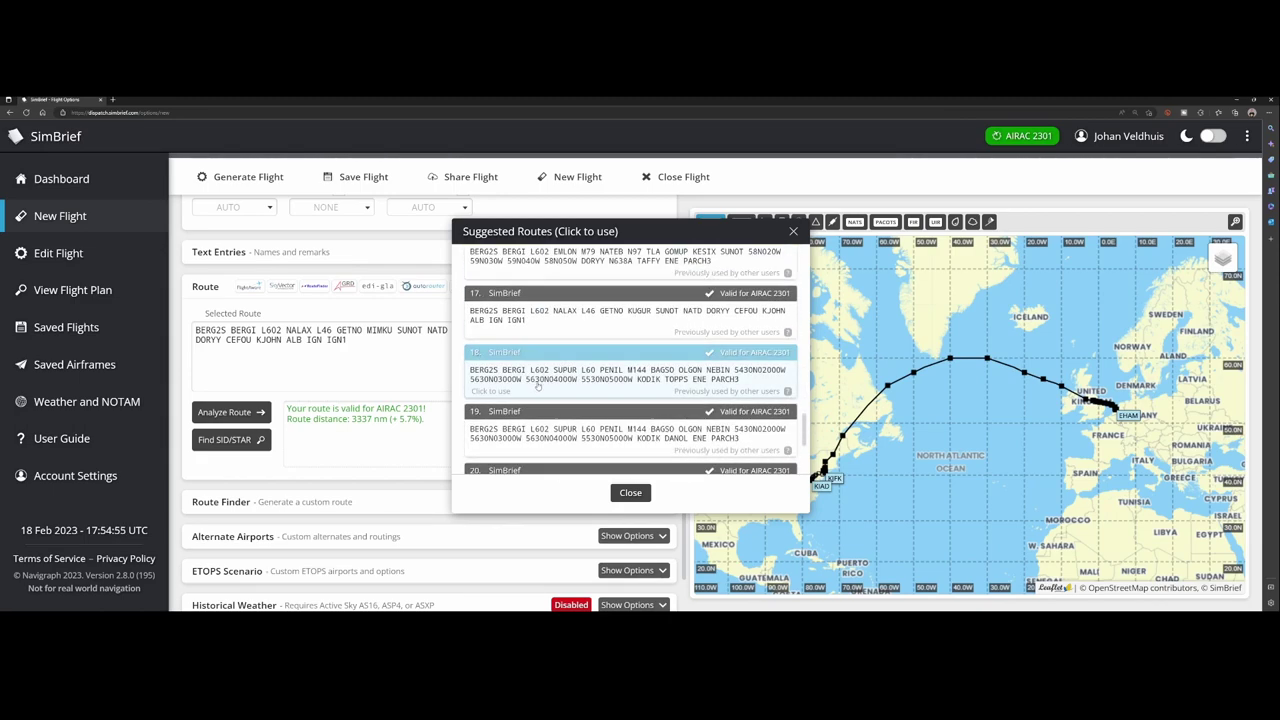
left_click(630, 492)
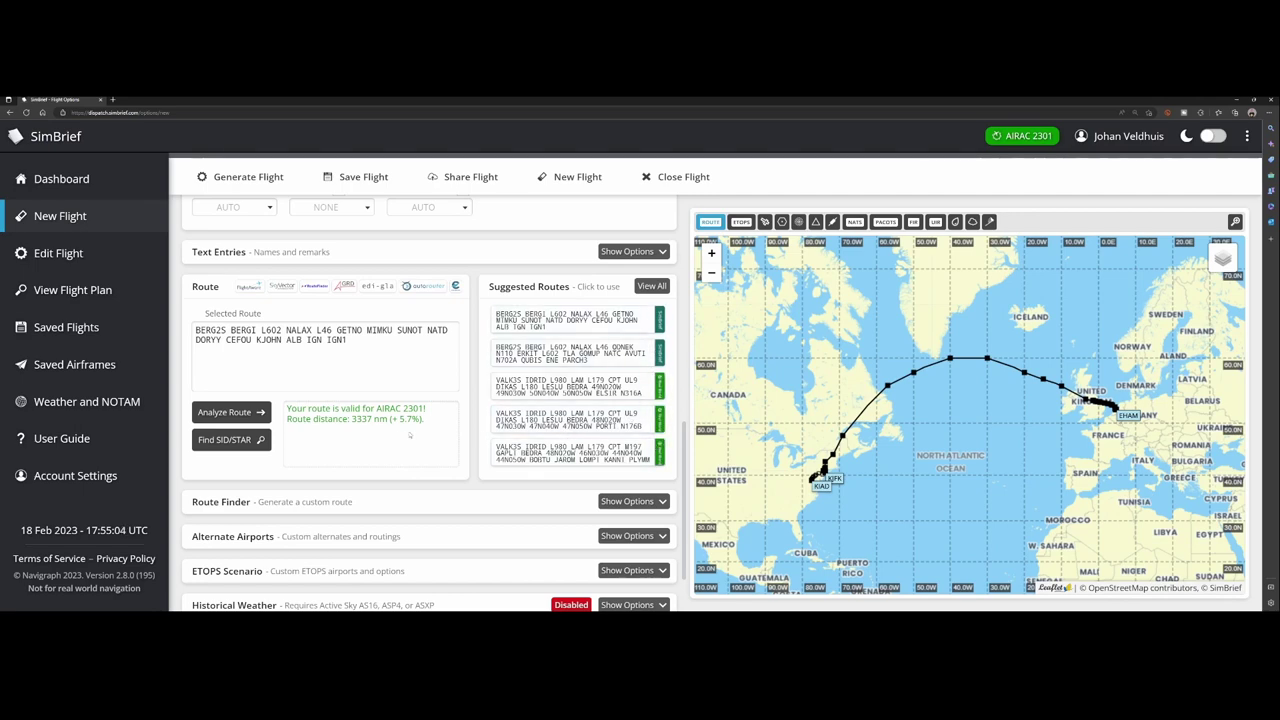
Expand the Route Finder options and run Find SID/STAR for the BERG2S route
scroll(395, 438, "down", 1)
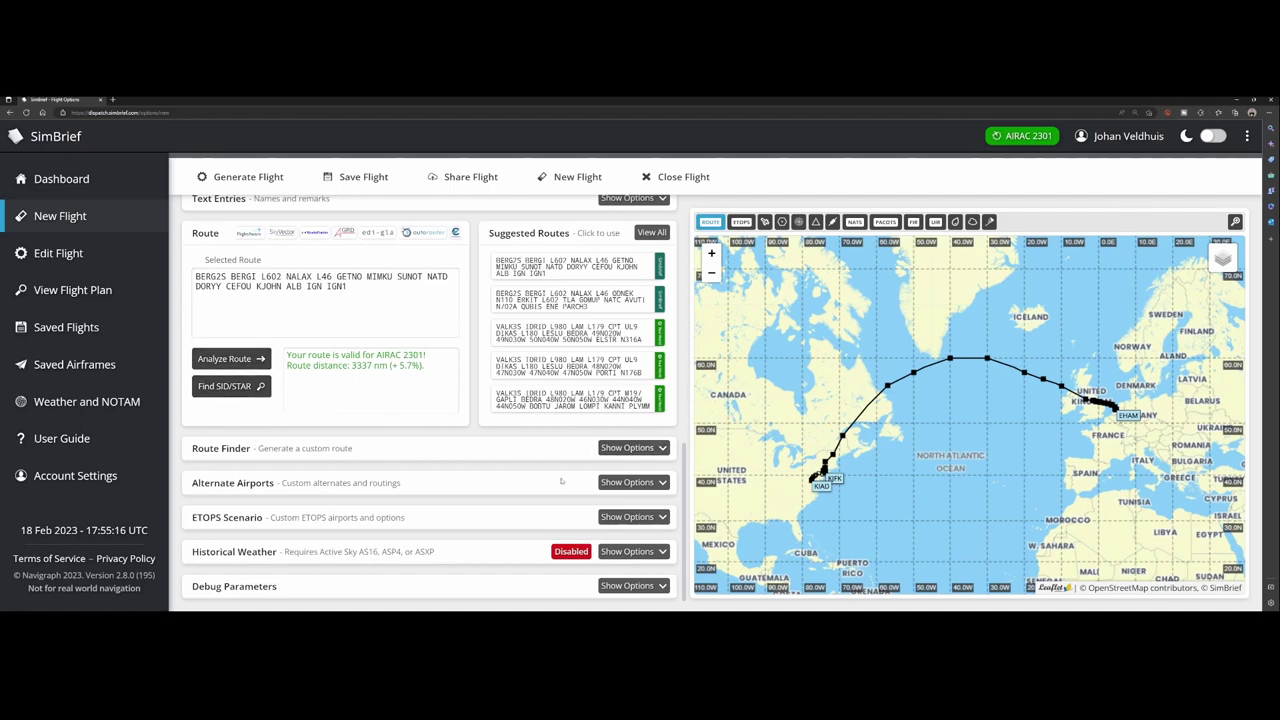
left_click(622, 447)
scroll(441, 450, "down", 2)
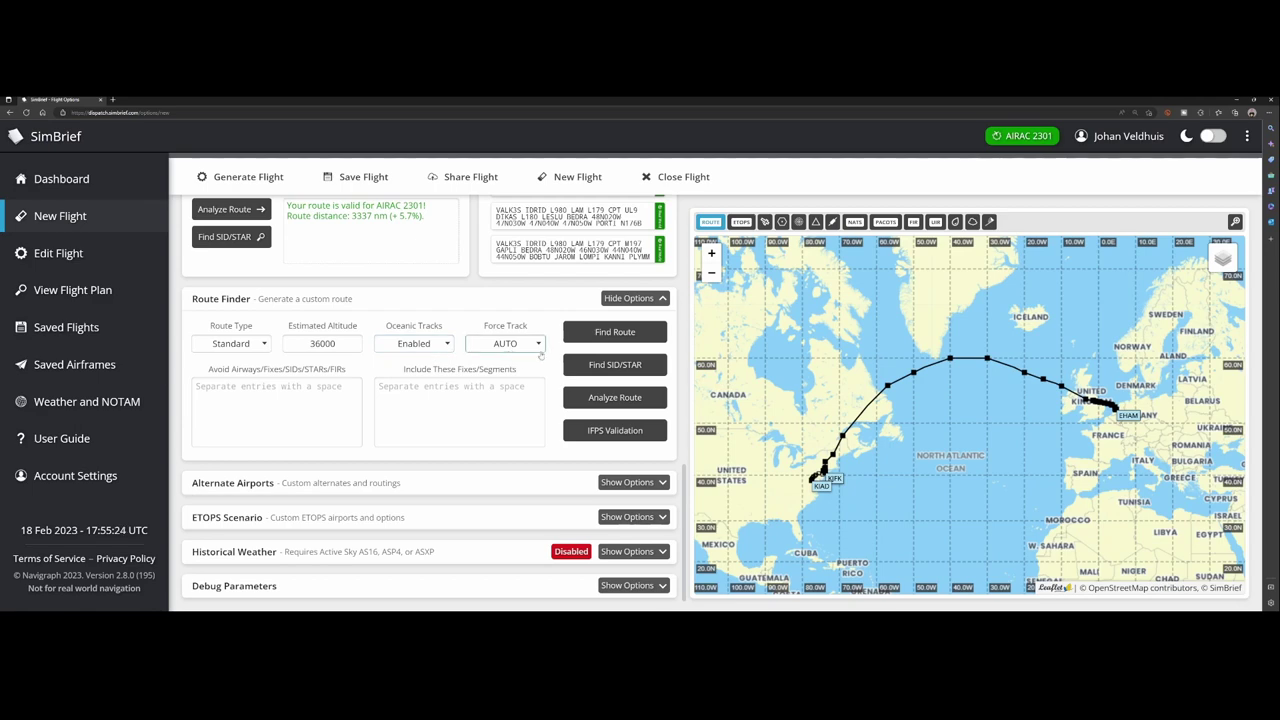
left_click(614, 365)
scroll(435, 488, "up", 10)
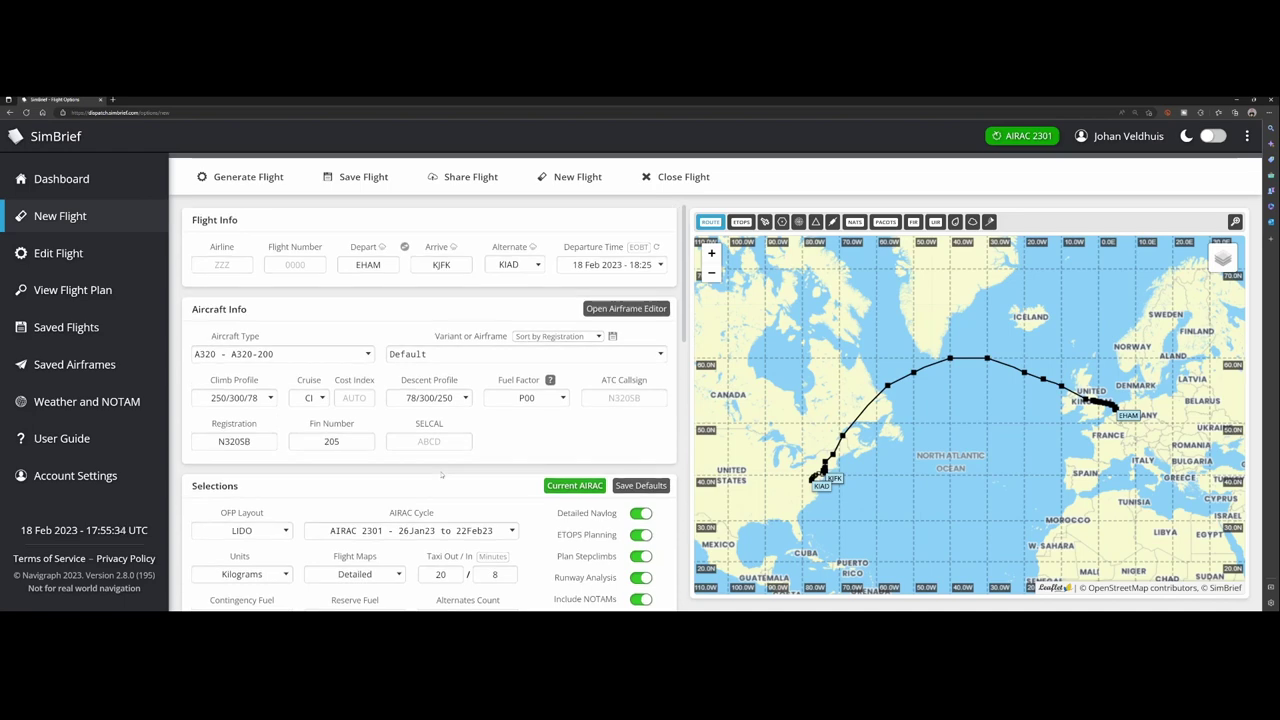
Generate the EHAM–KJFK A320-200 briefing, which warns of a -7,069 kg fuel deficit
left_click(248, 182)
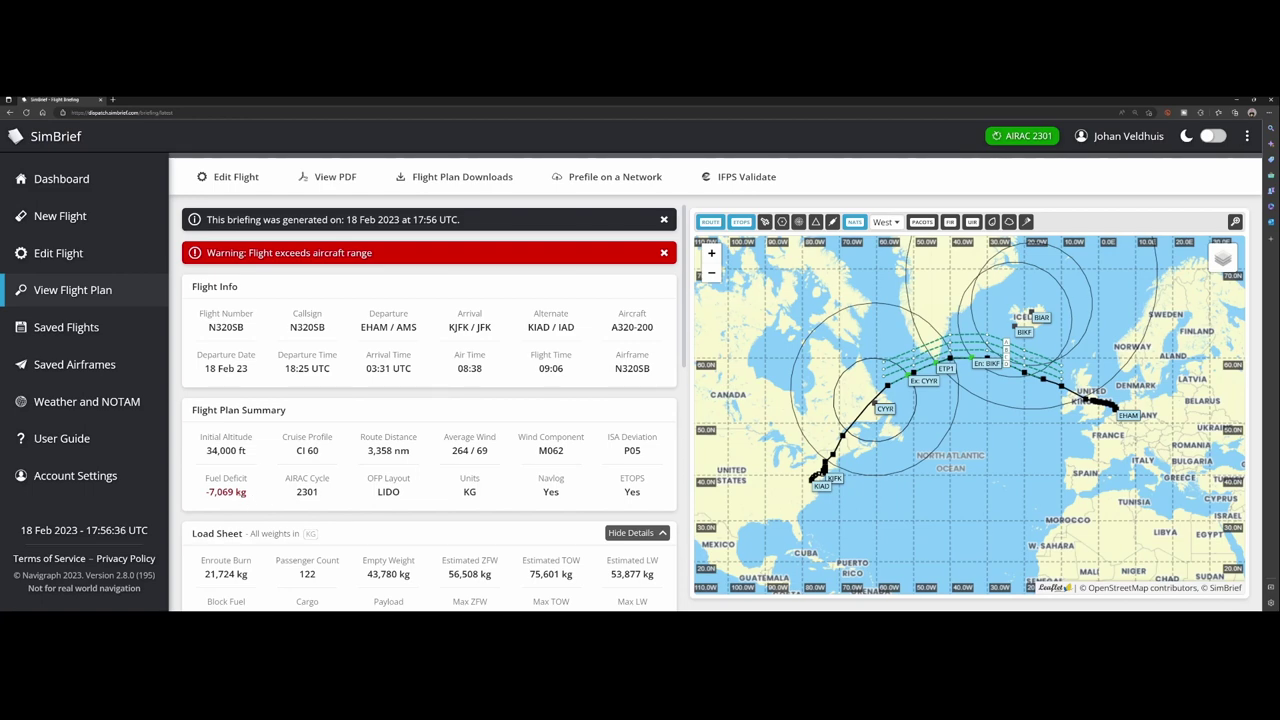
Scroll past Load Sheet, Route and Dispatch Remarks to the ATC flight plan and airport rows
scroll(263, 456, "down", 3)
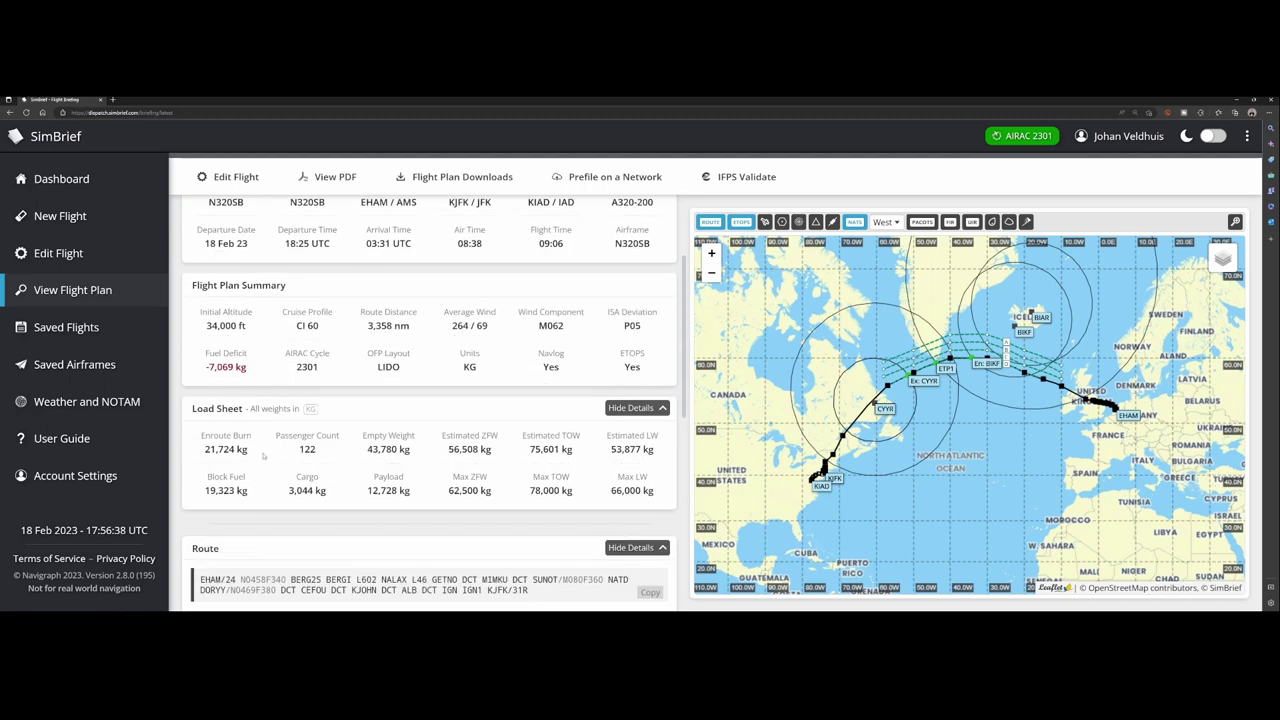
scroll(296, 440, "down", 2)
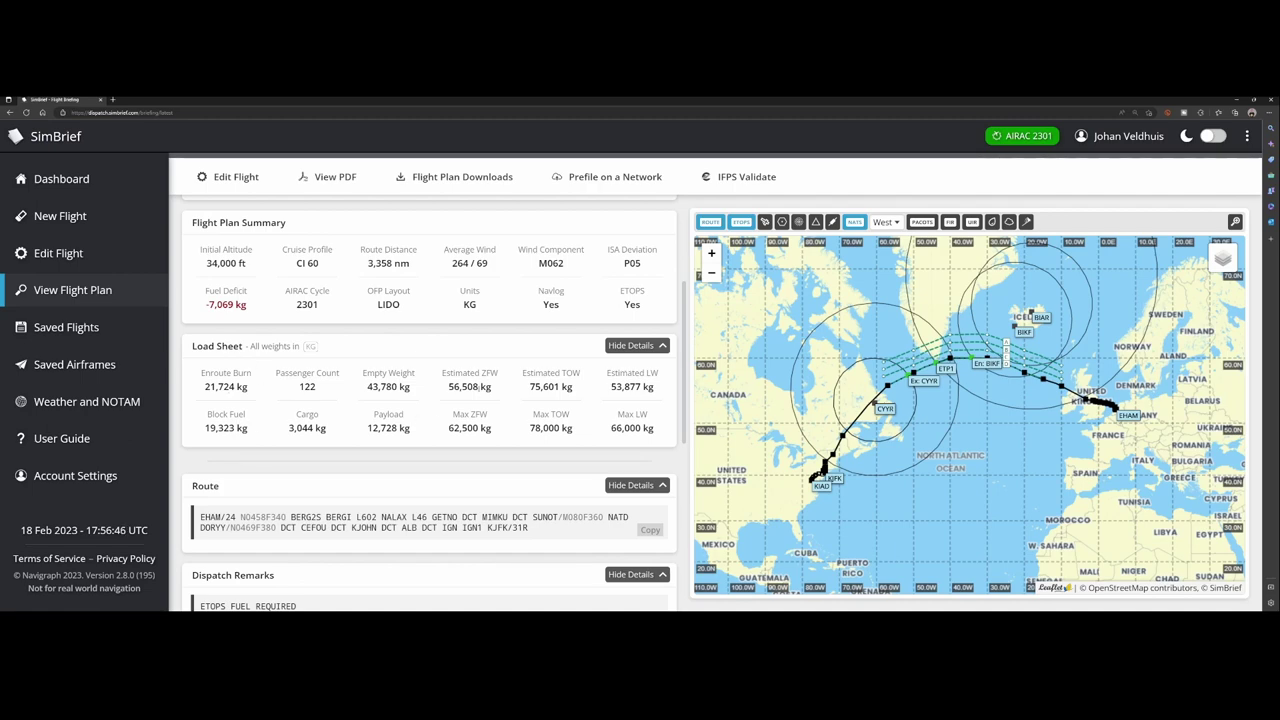
scroll(572, 420, "down", 3)
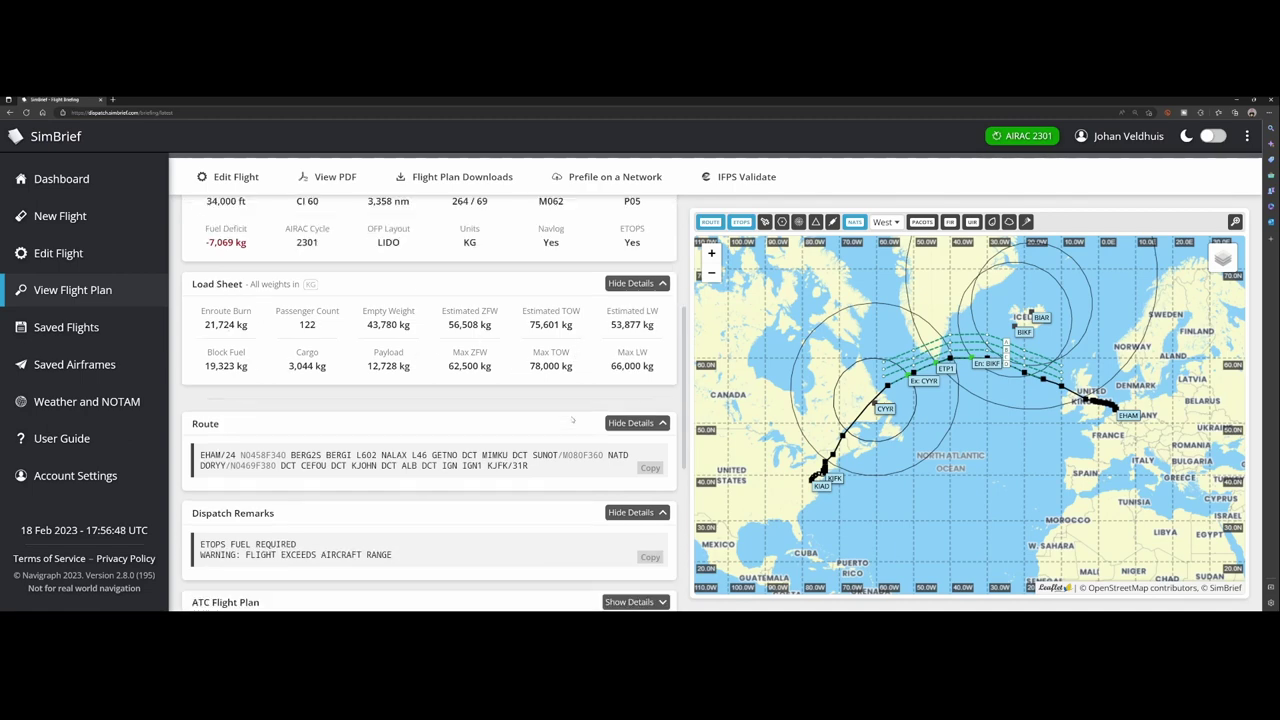
scroll(475, 381, "down", 2)
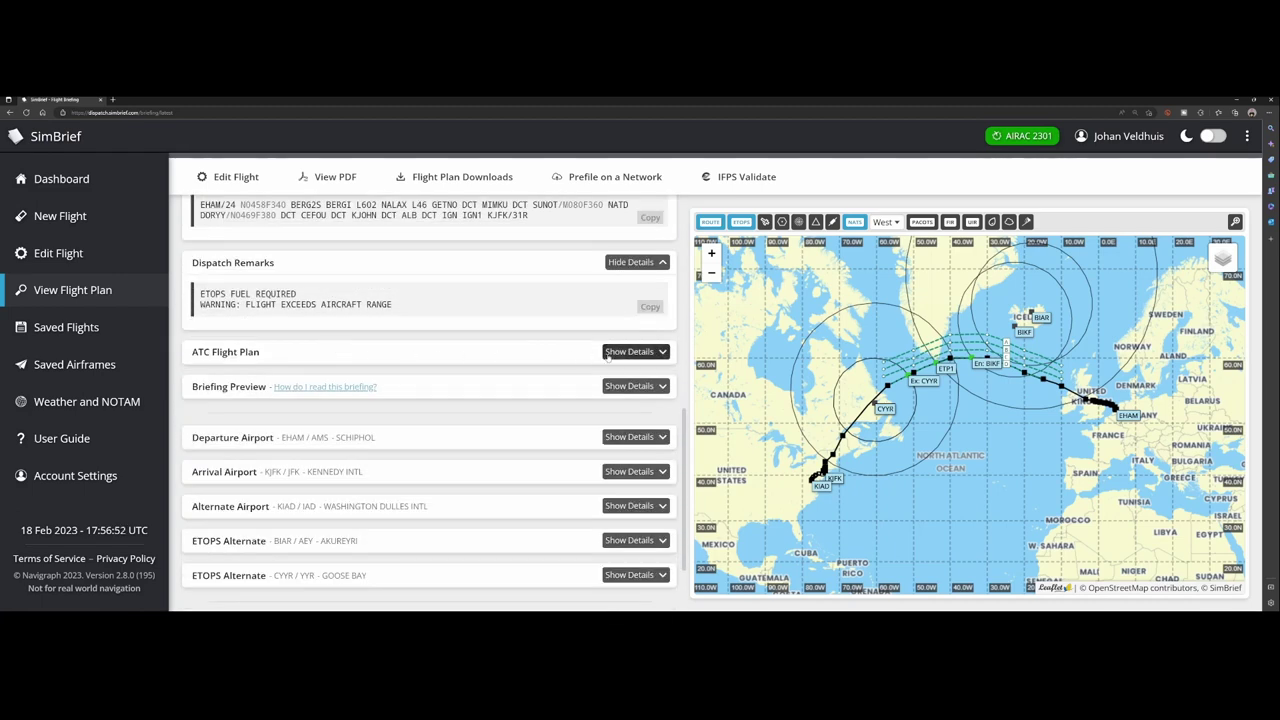
left_click(635, 351)
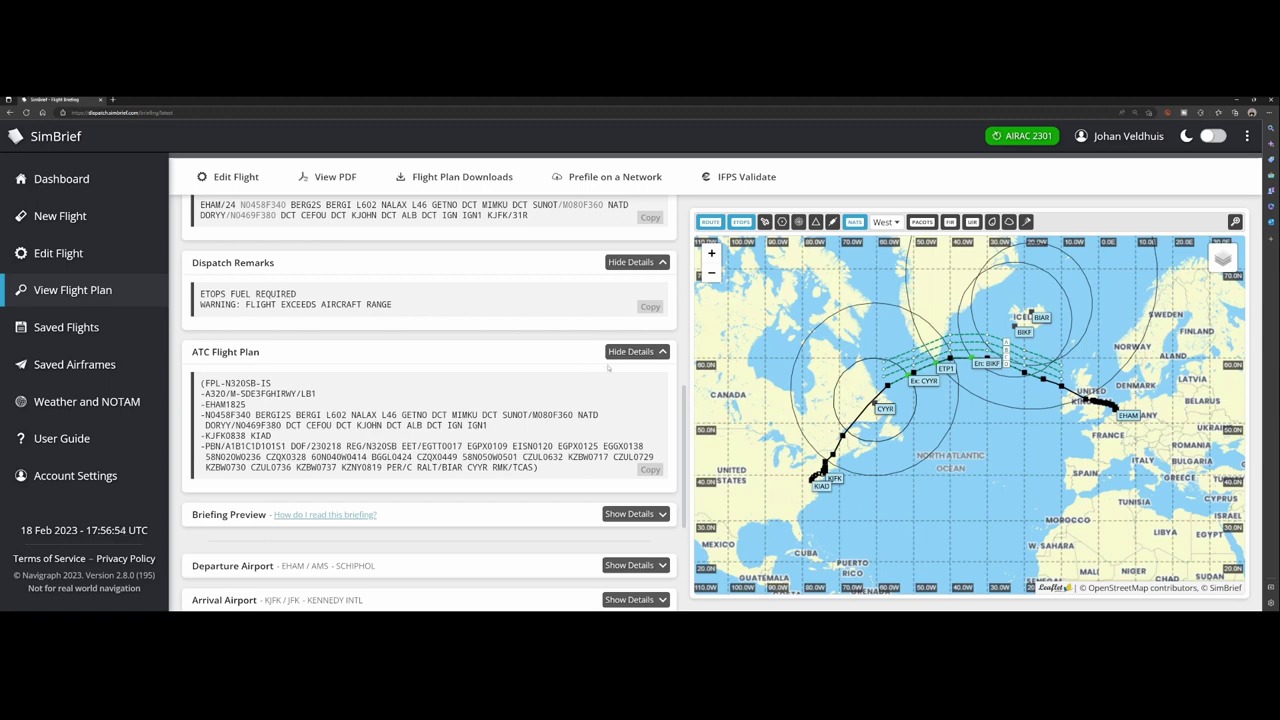
left_click(625, 353)
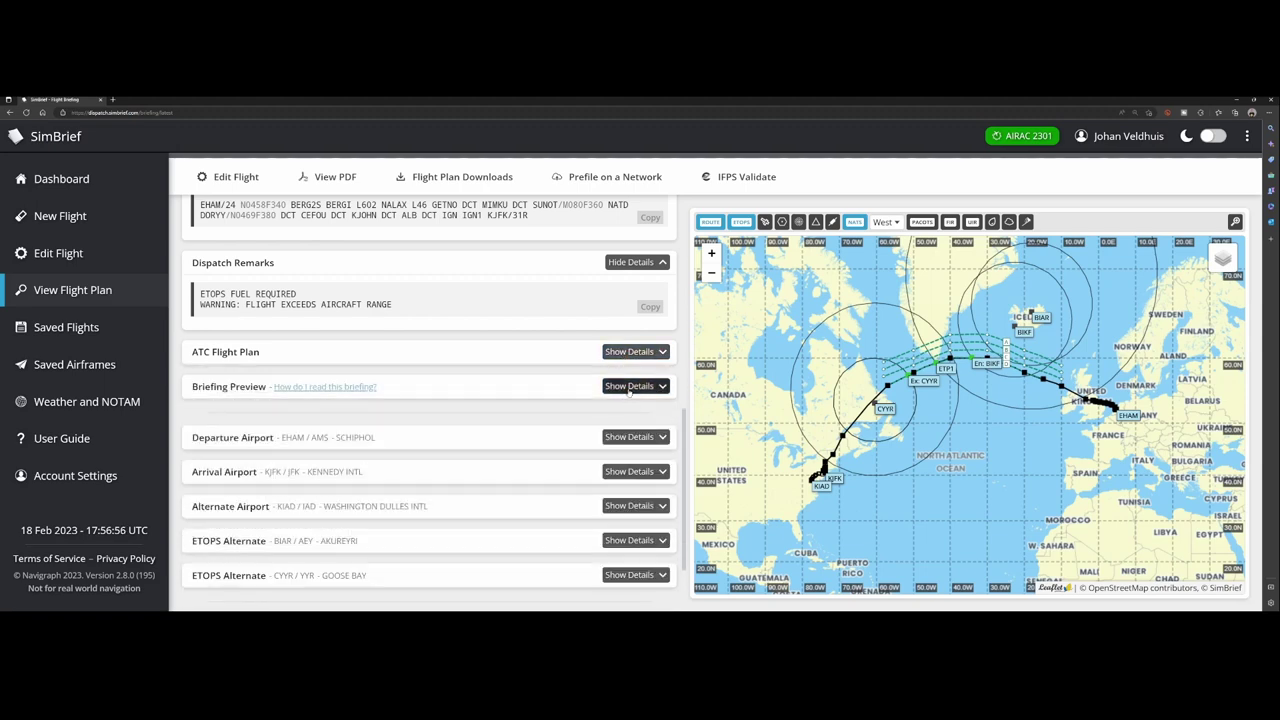
left_click(628, 388)
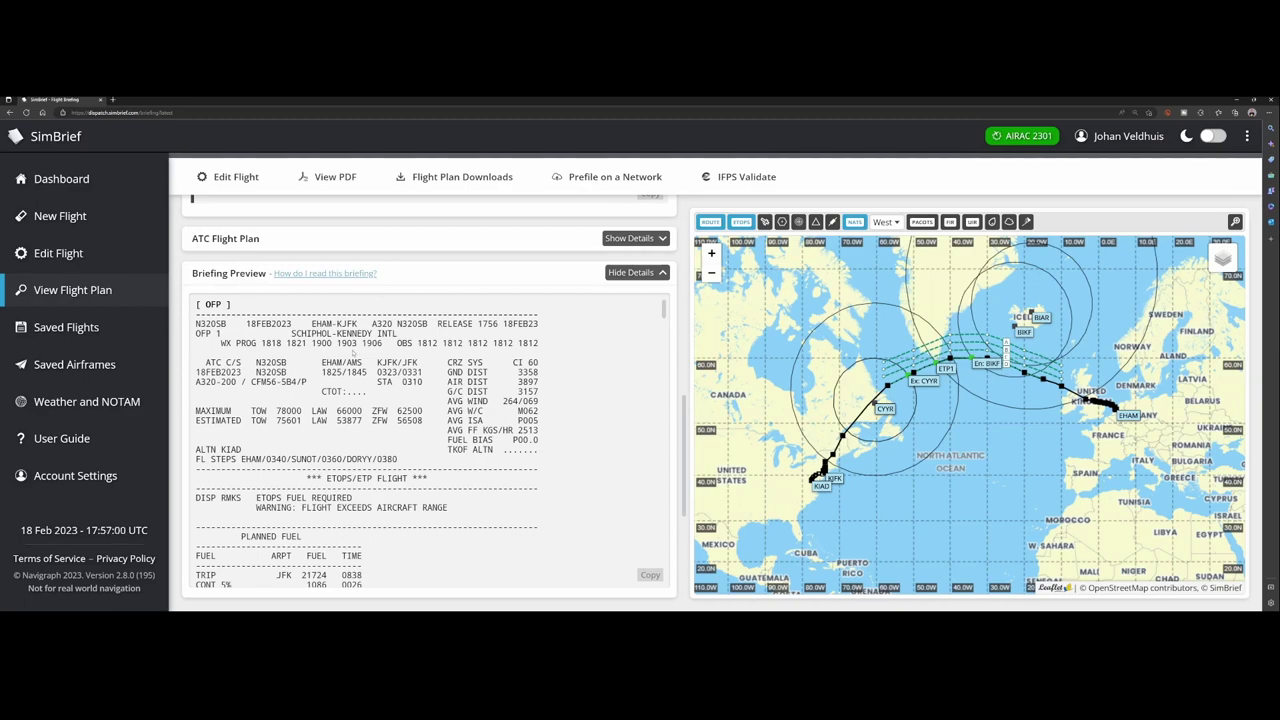
scroll(353, 353, "down", 10)
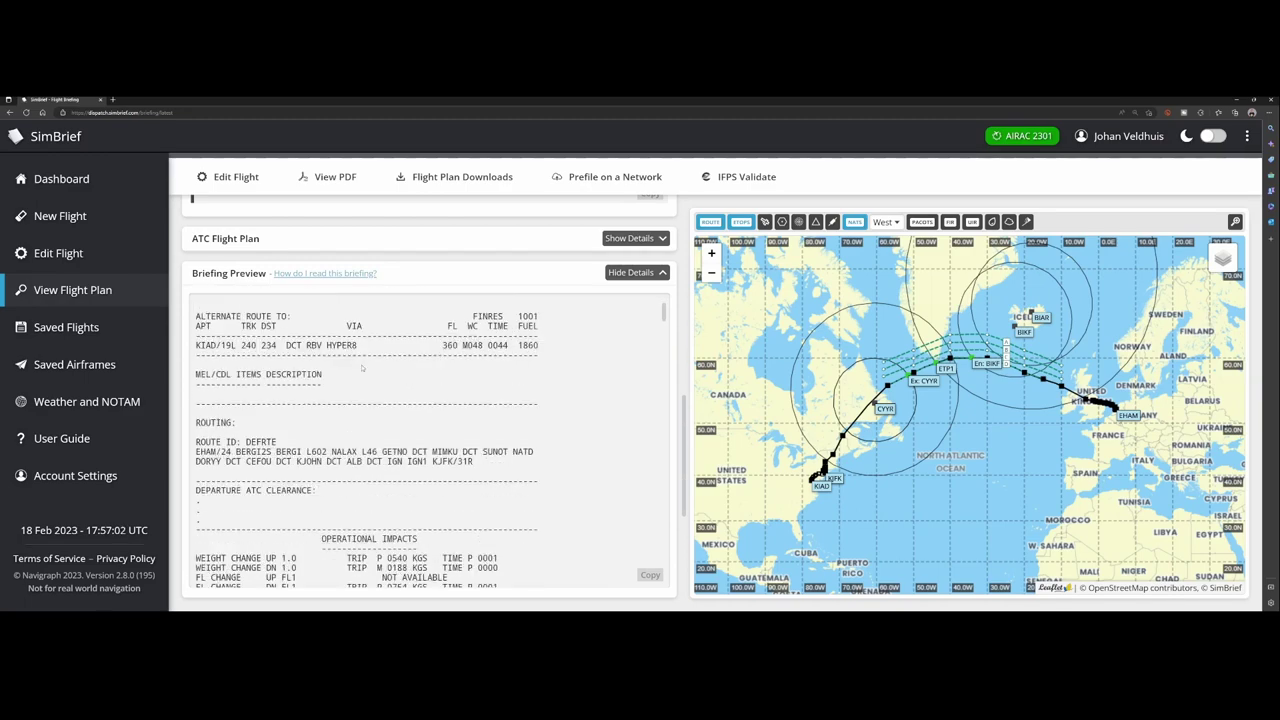
left_click_drag(665, 315, 665, 384)
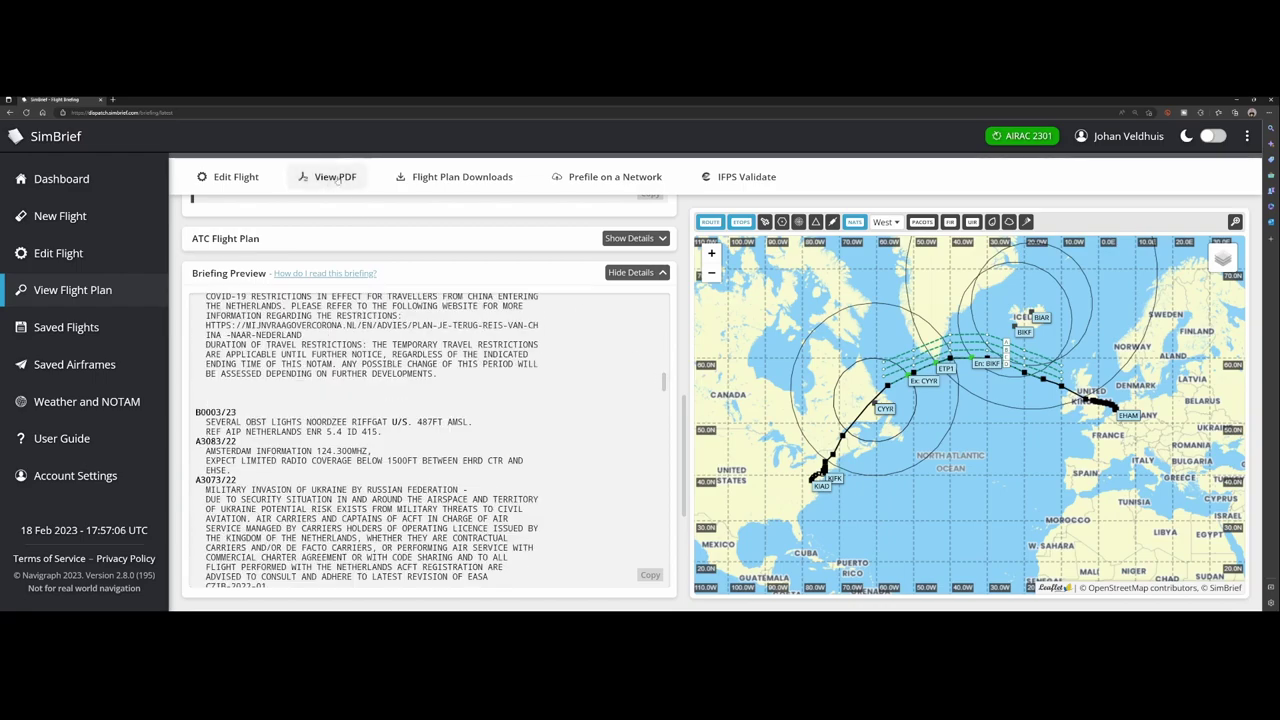
left_click_drag(664, 383, 664, 556)
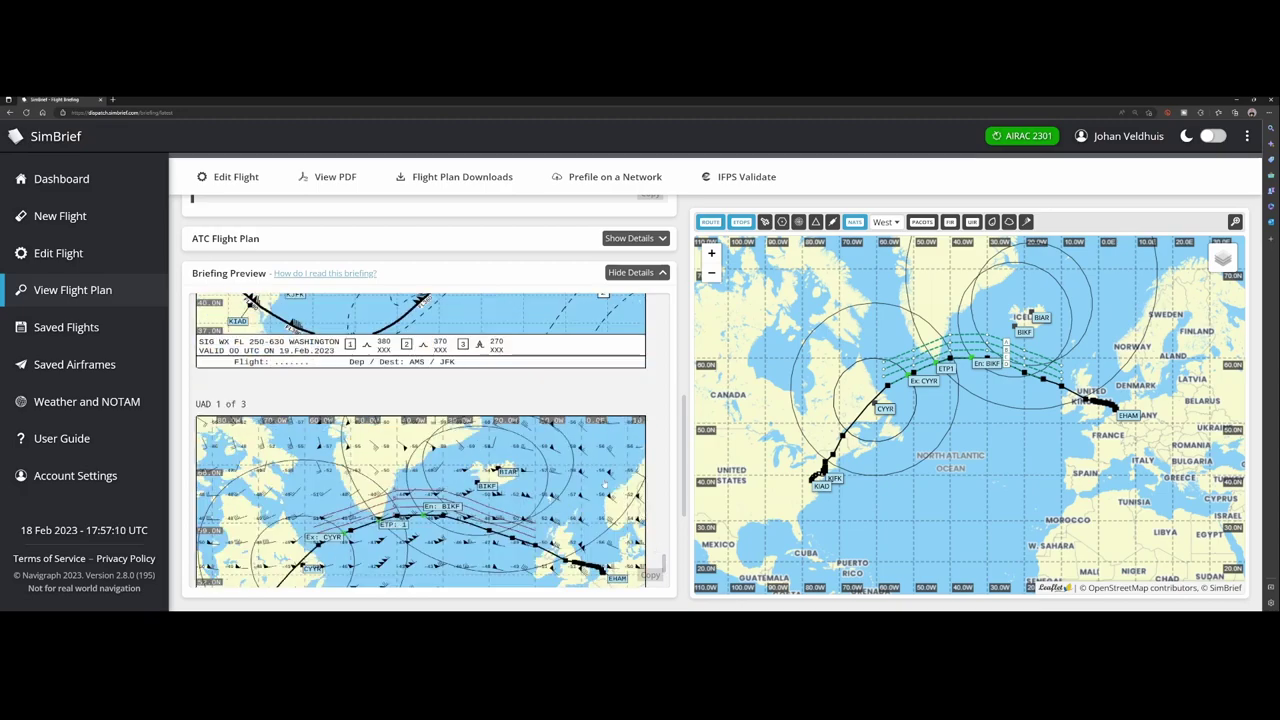
scroll(478, 400, "down", 2)
scroll(483, 447, "down", 8)
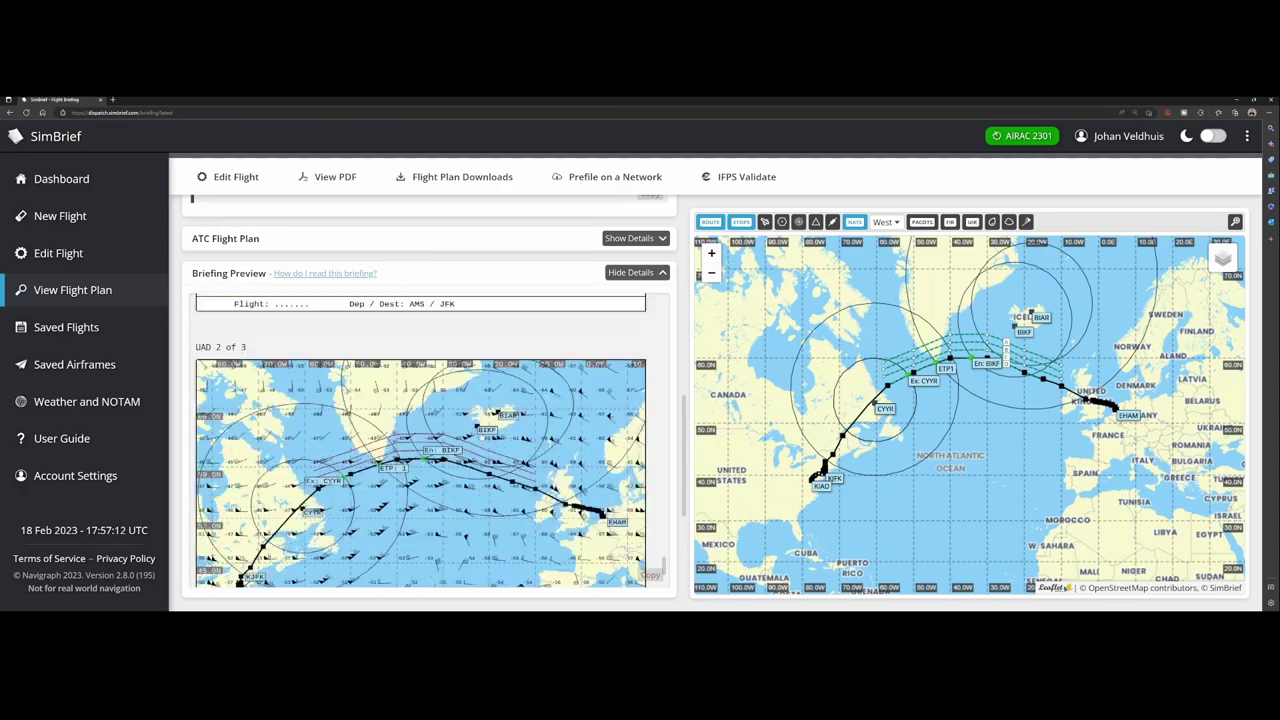
scroll(488, 436, "down", 5)
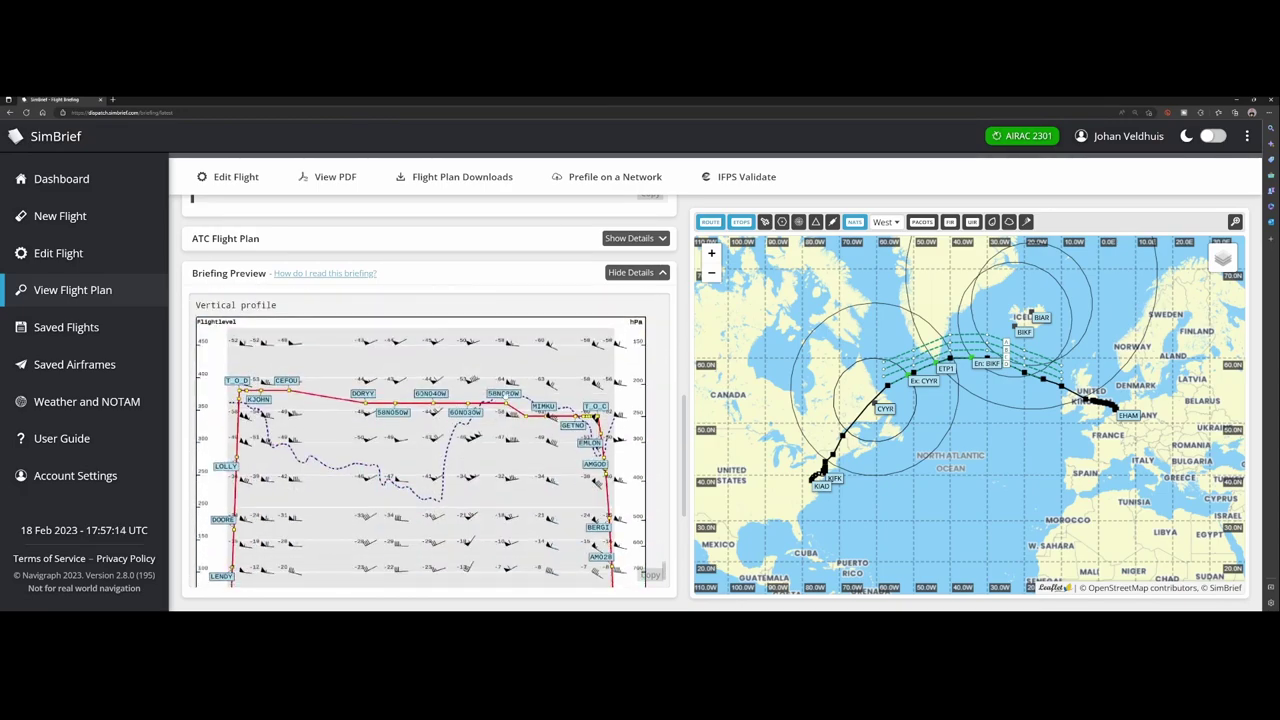
scroll(505, 396, "down", 2)
scroll(505, 396, "down", 5)
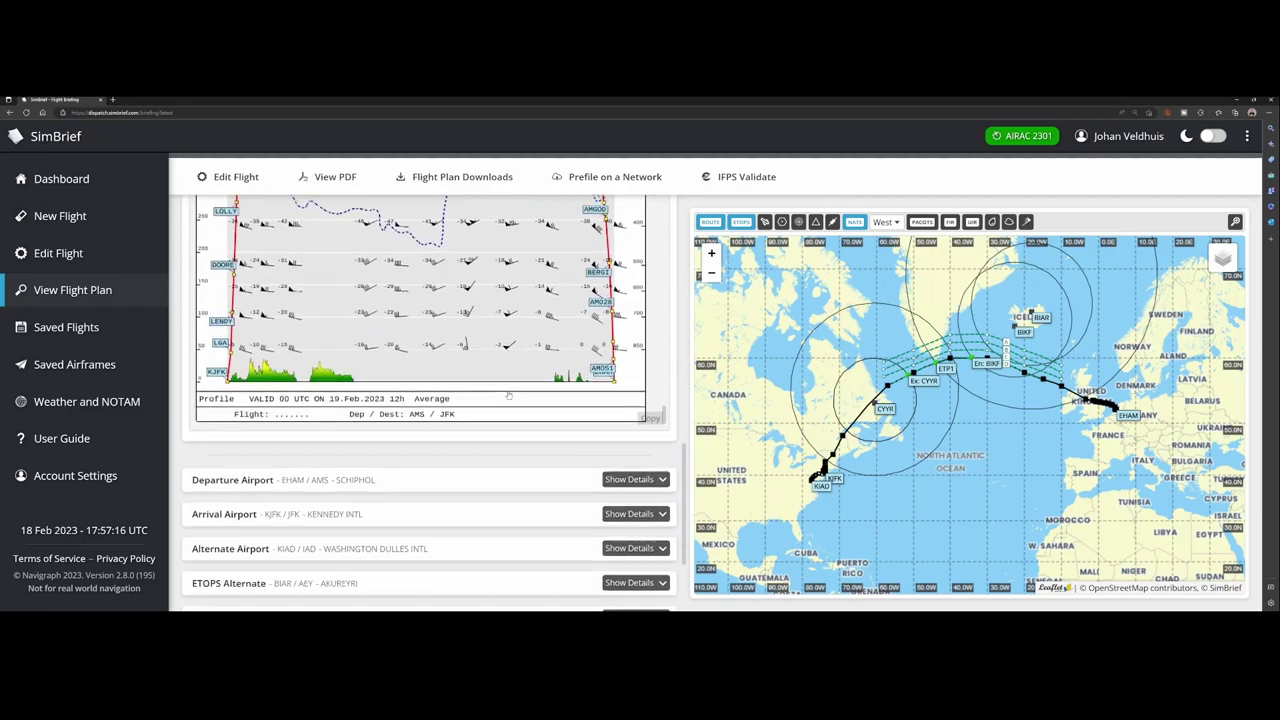
scroll(628, 365, "up", 20)
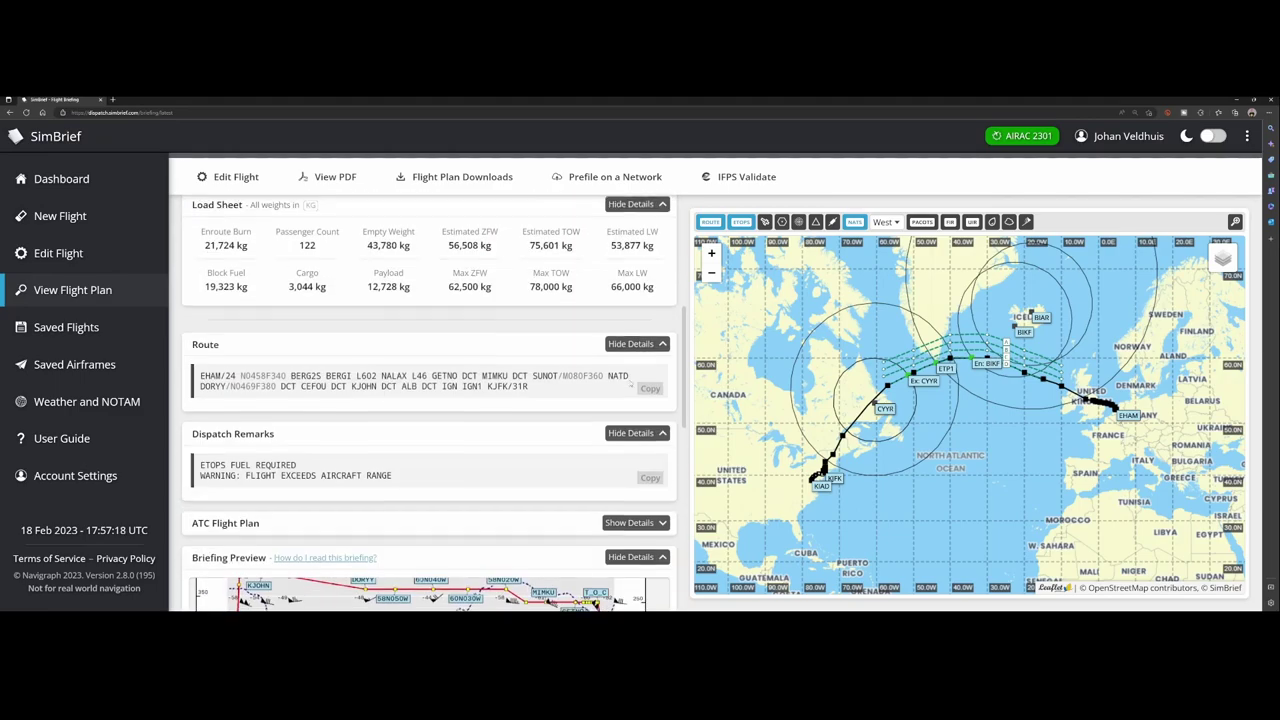
scroll(628, 365, "down", 3)
Collapse Briefing Preview and expand the EHAM departure details with its METAR and TAF
left_click(636, 275)
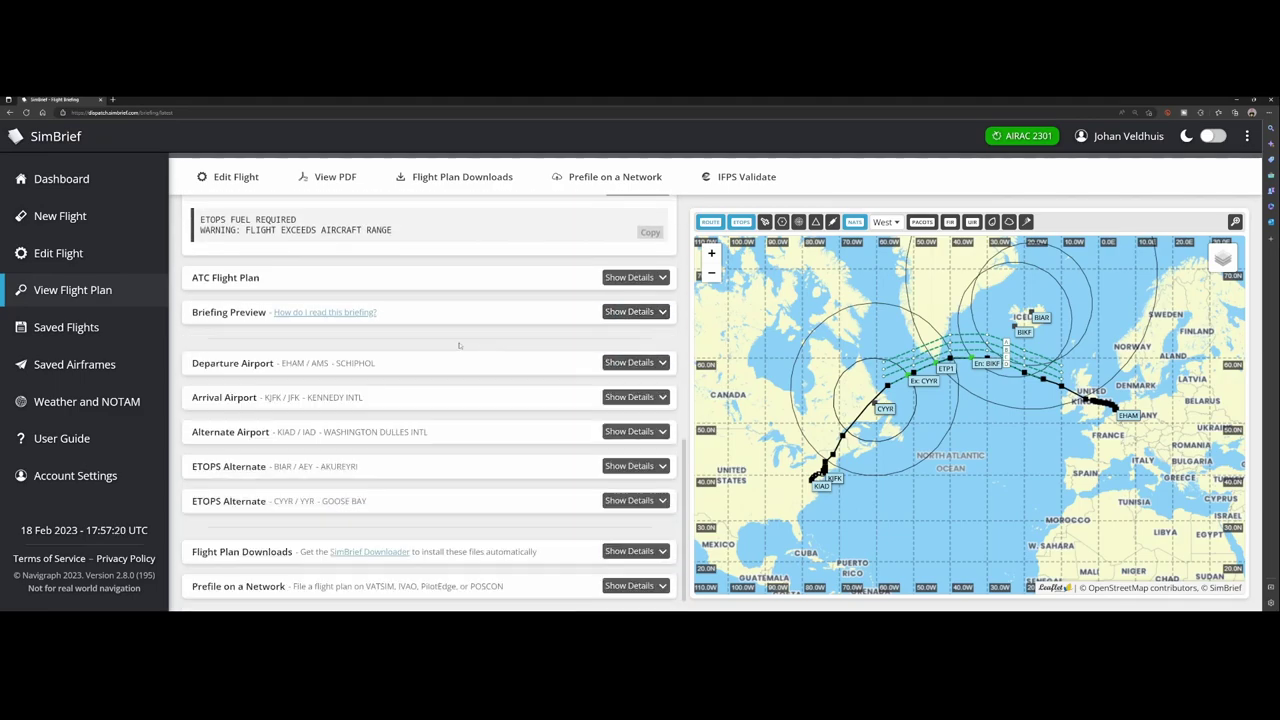
left_click(650, 362)
scroll(477, 343, "down", 1)
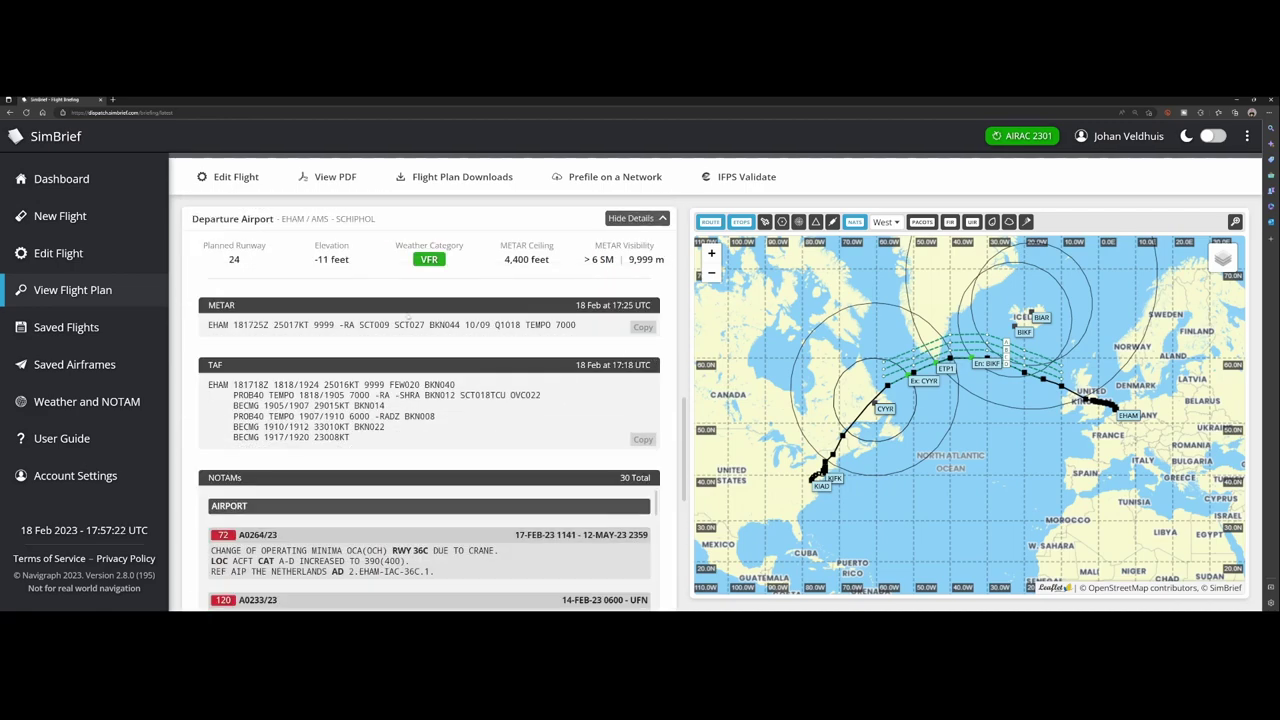
scroll(410, 316, "up", 1)
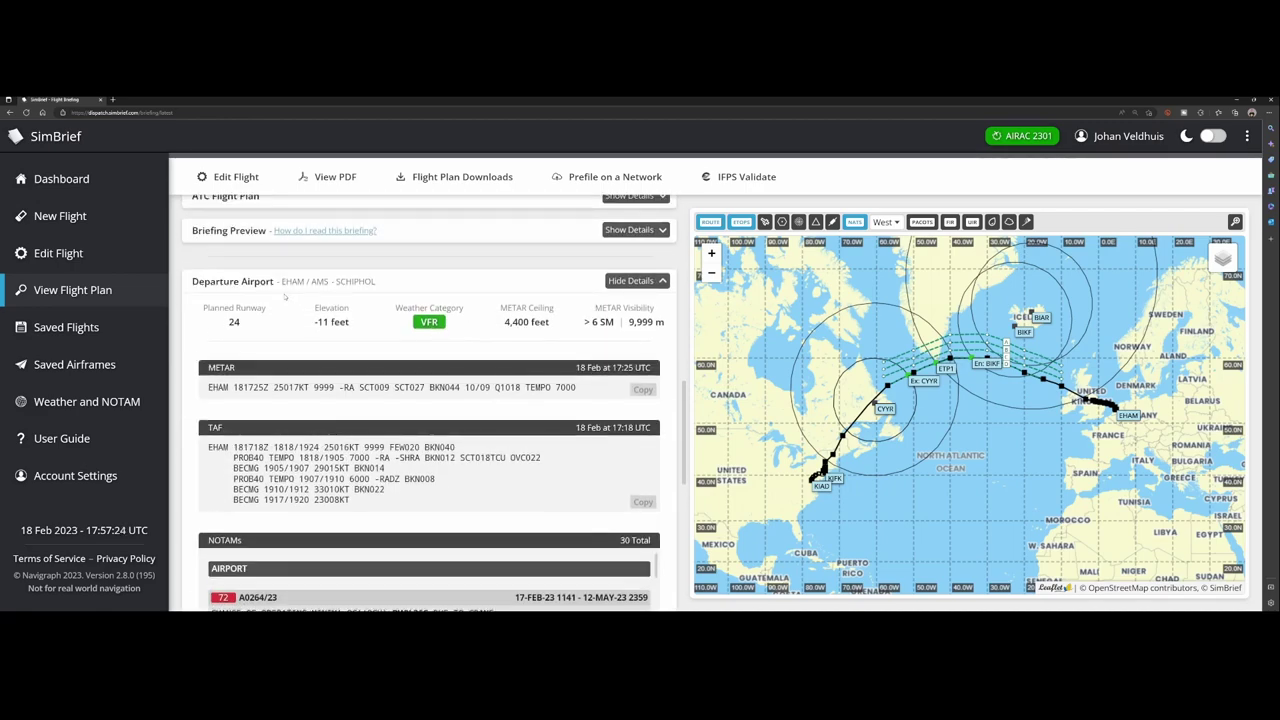
scroll(354, 521, "down", 1)
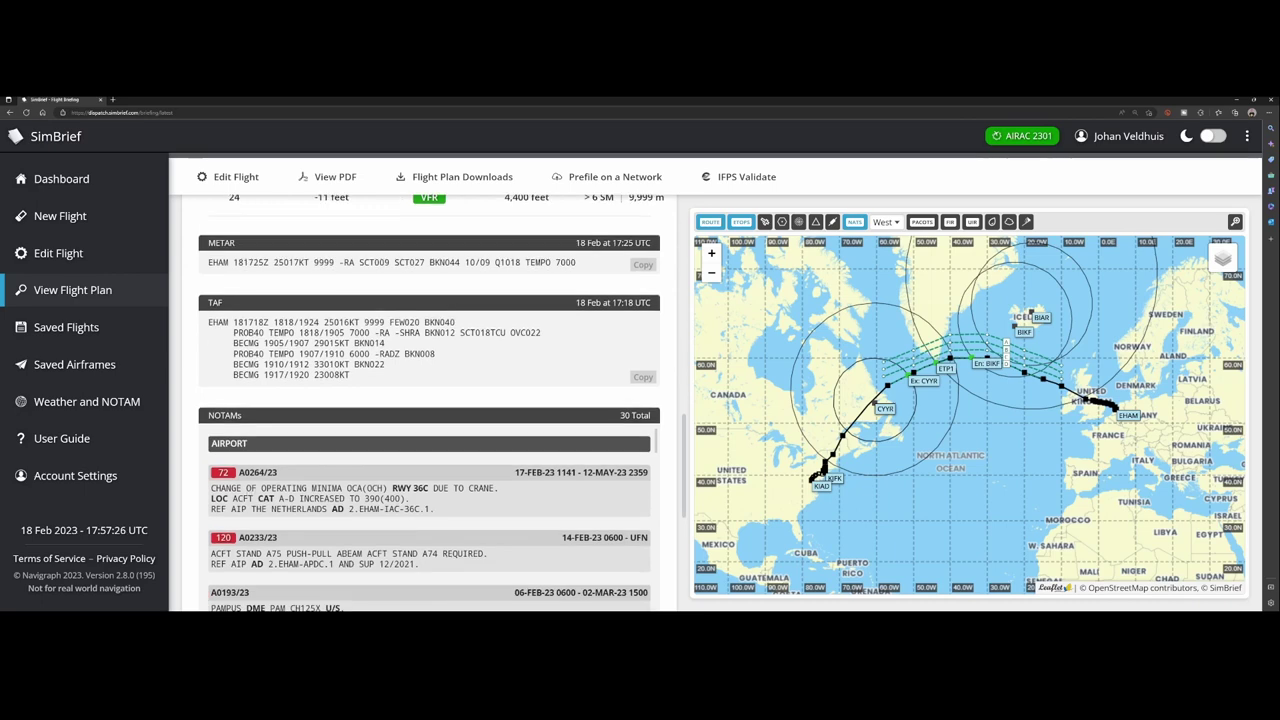
scroll(430, 400, "up", 1)
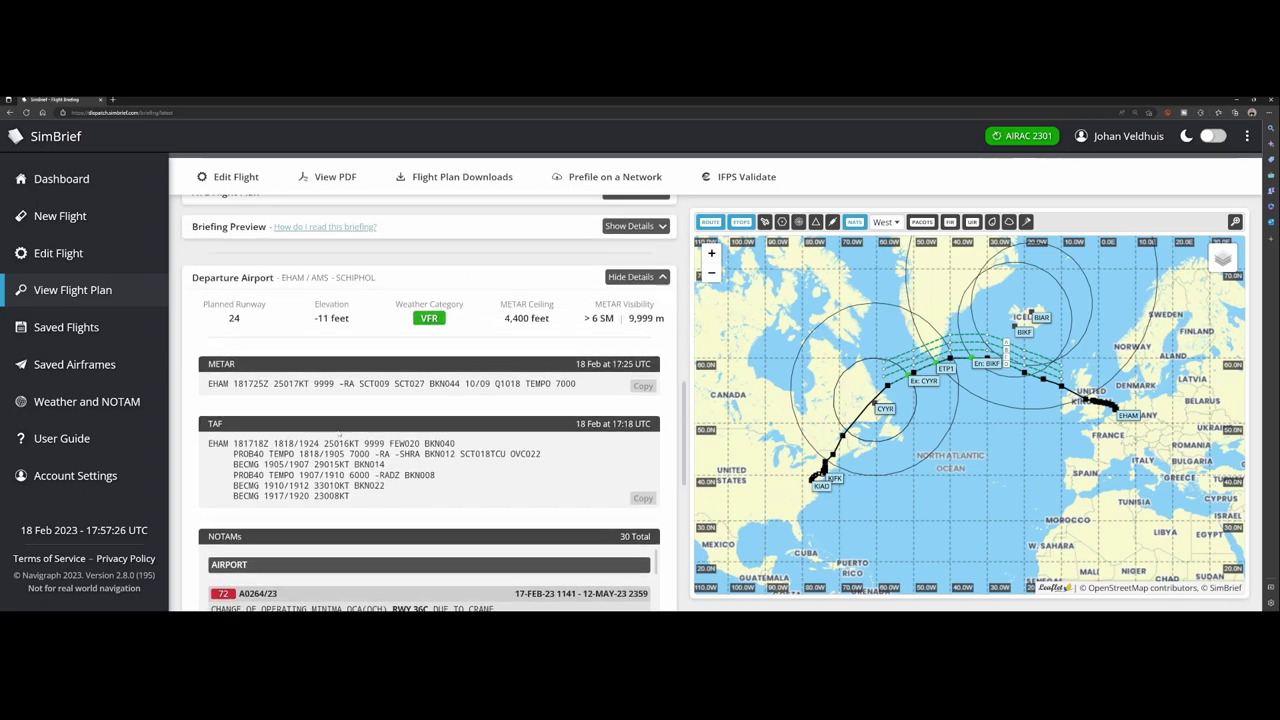
left_click(644, 282)
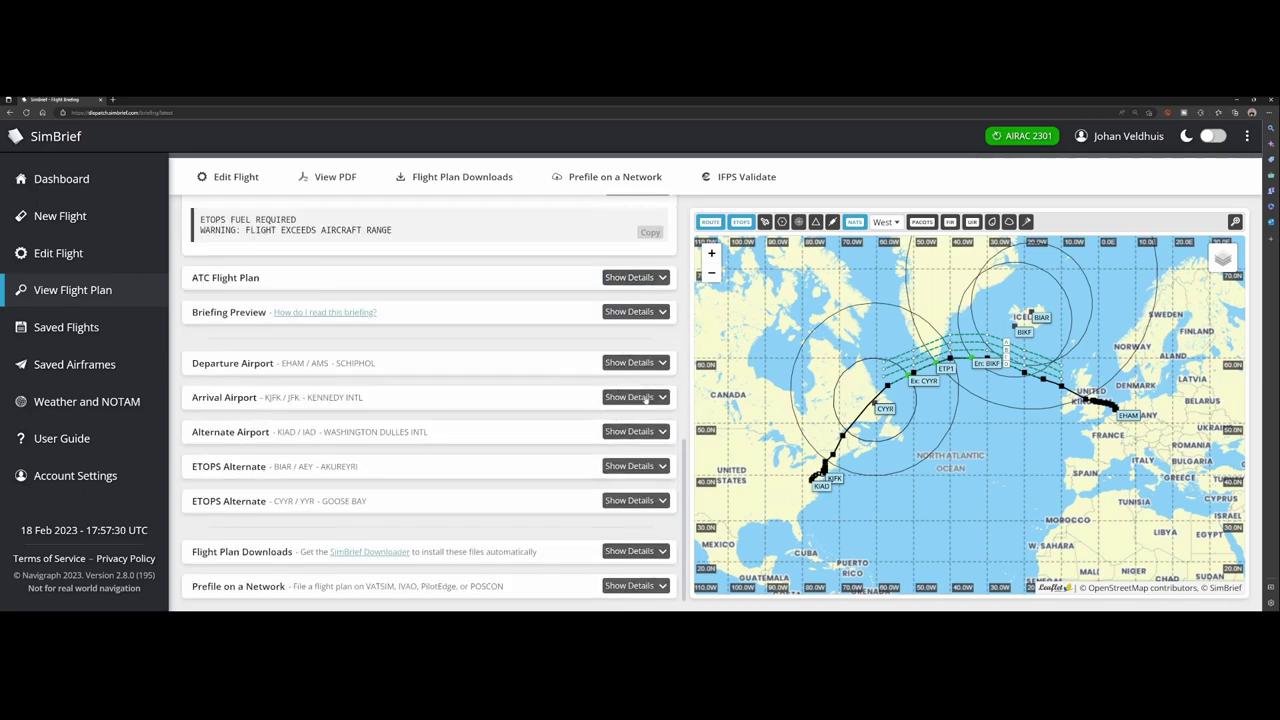
left_click(634, 363)
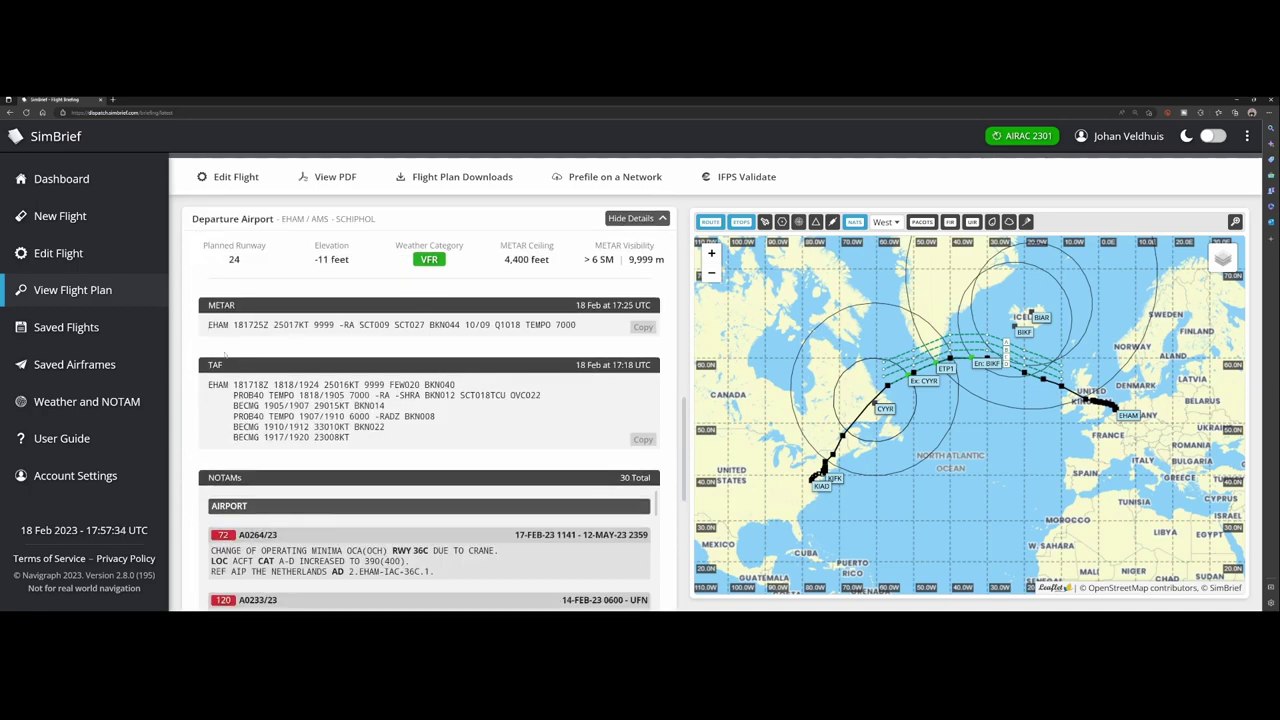
Read down through Schiphol's list of 30 NOTAMs
scroll(253, 339, "down", 3)
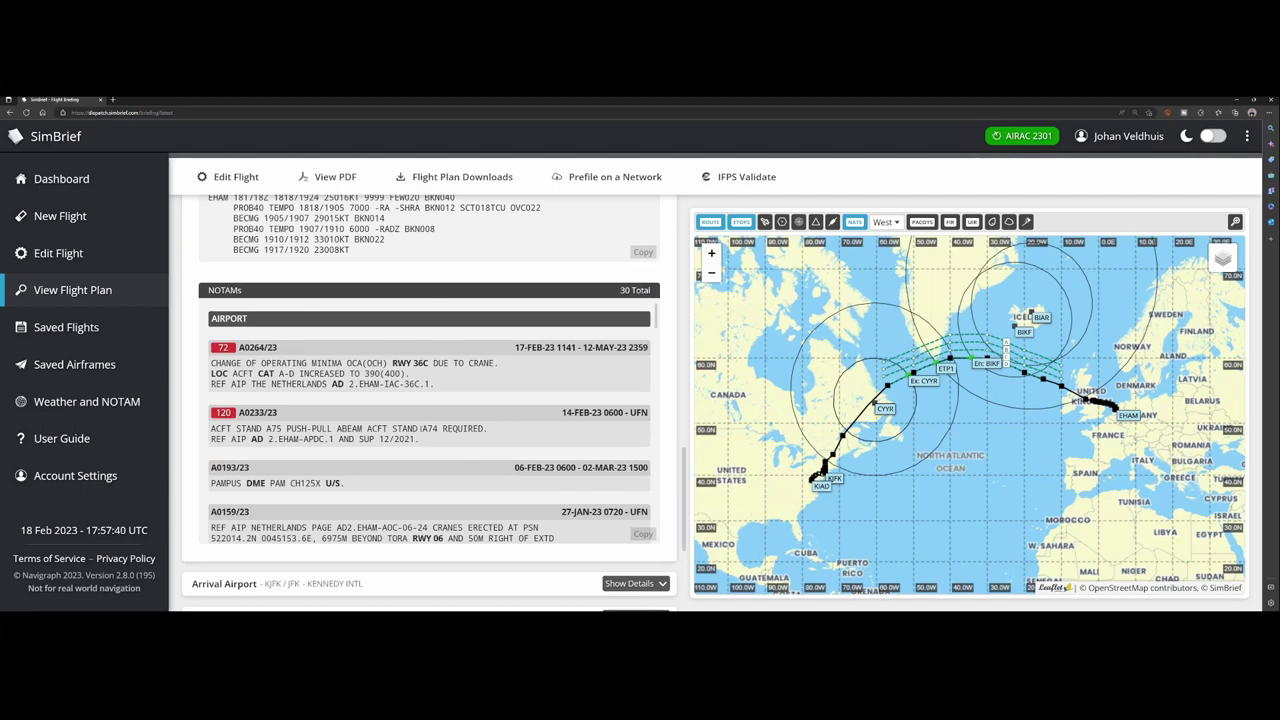
scroll(369, 439, "down", 2)
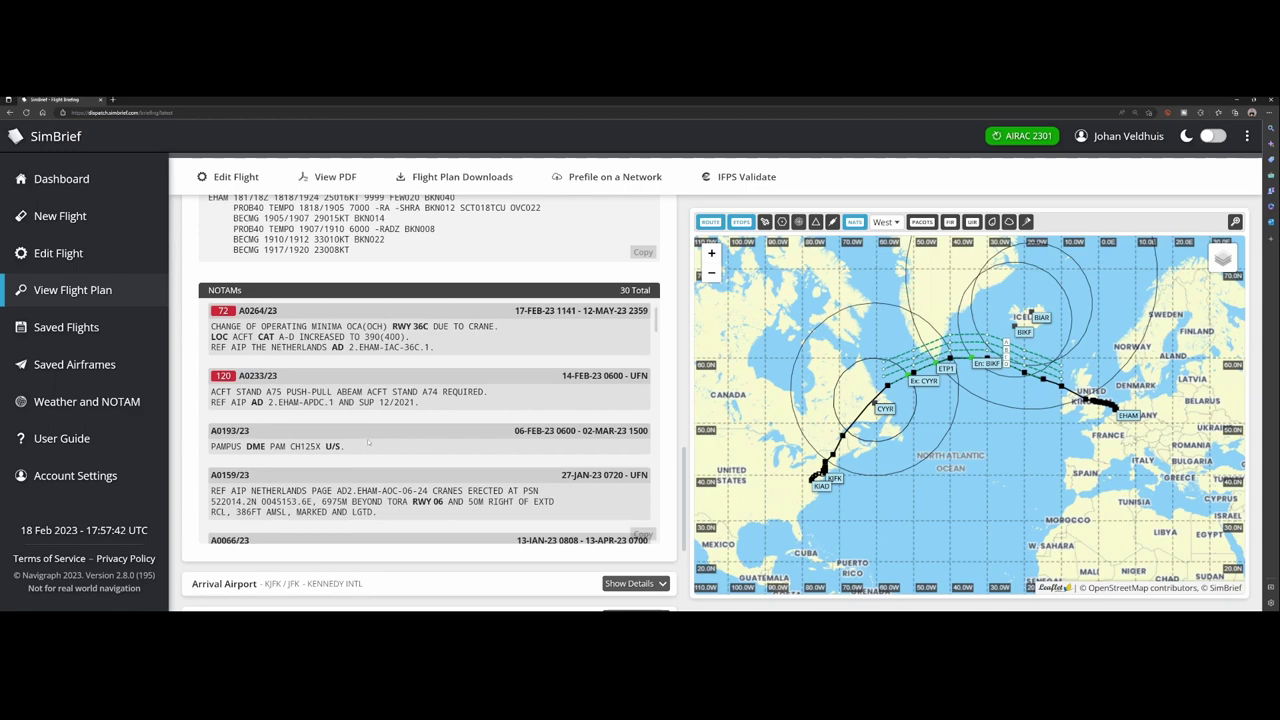
scroll(369, 439, "down", 10)
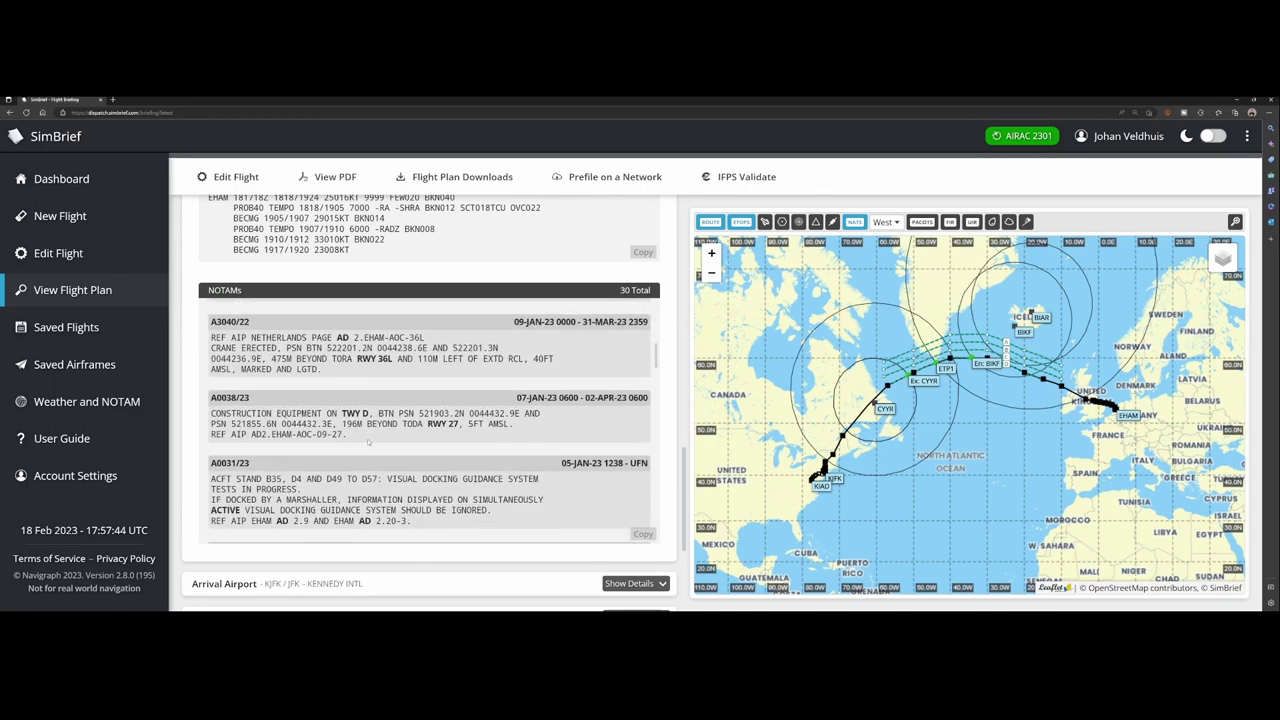
scroll(462, 451, "down", 10)
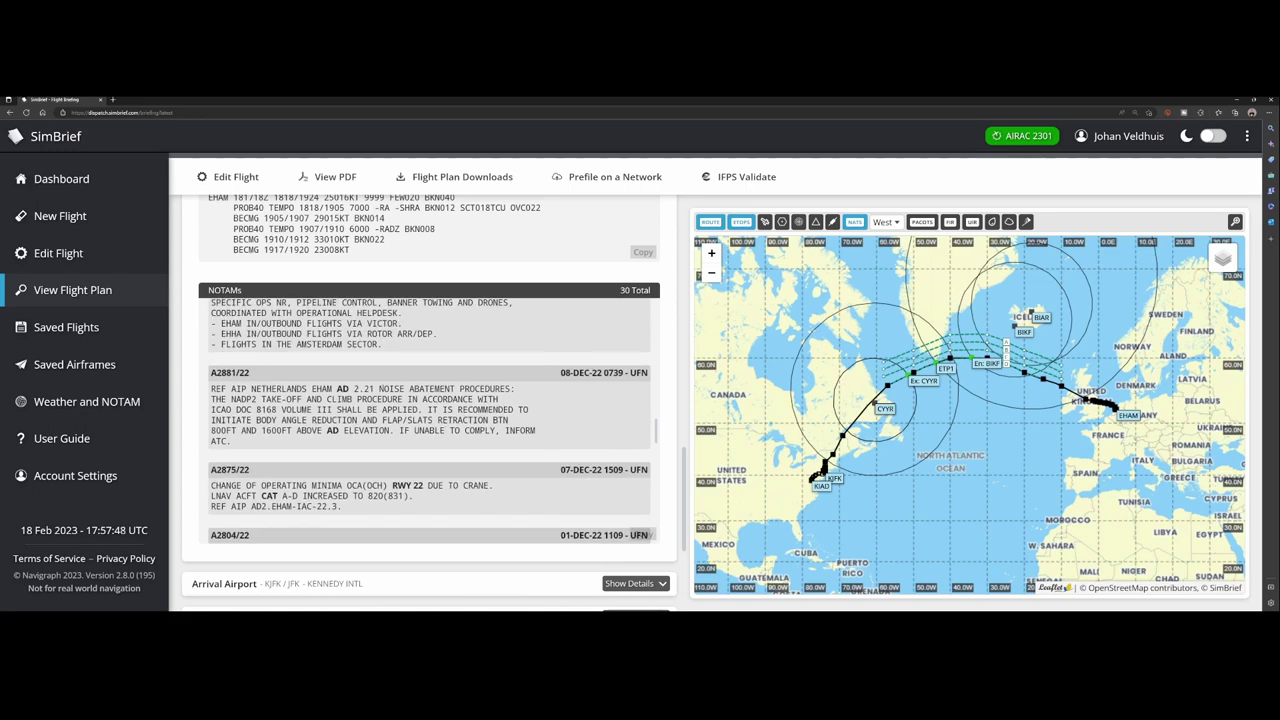
scroll(650, 500, "down", 2)
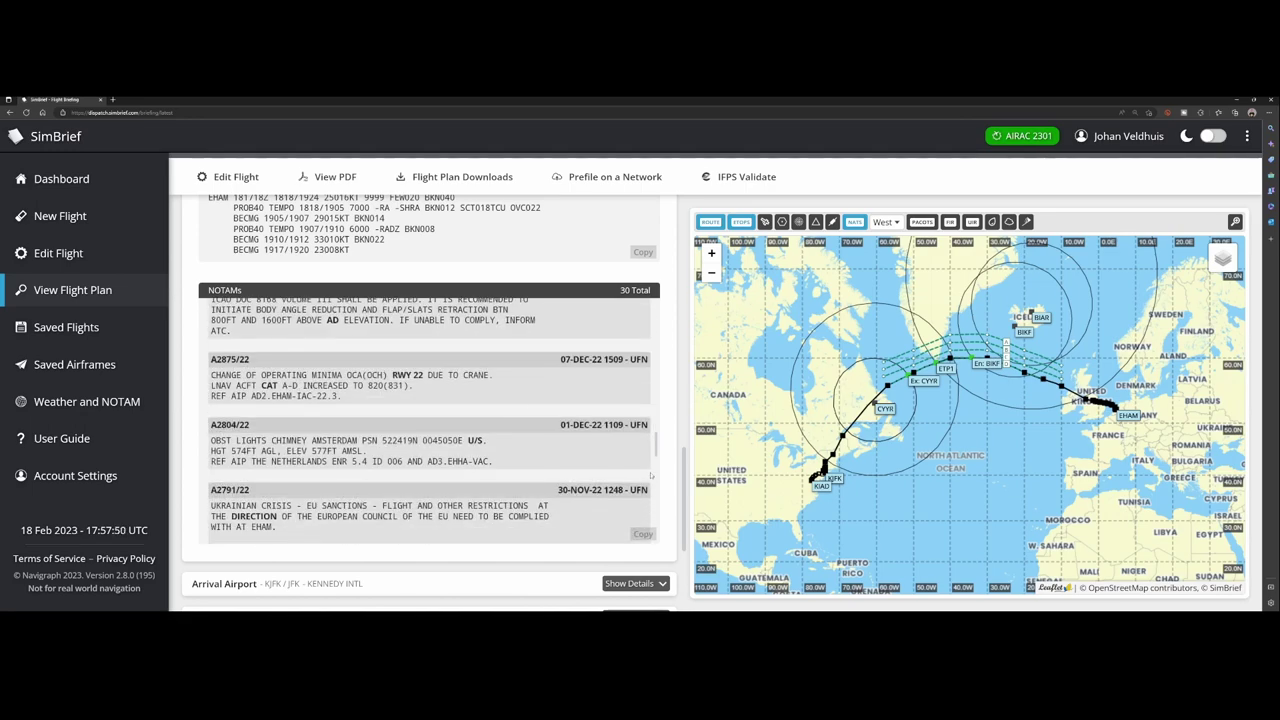
scroll(673, 463, "down", 3)
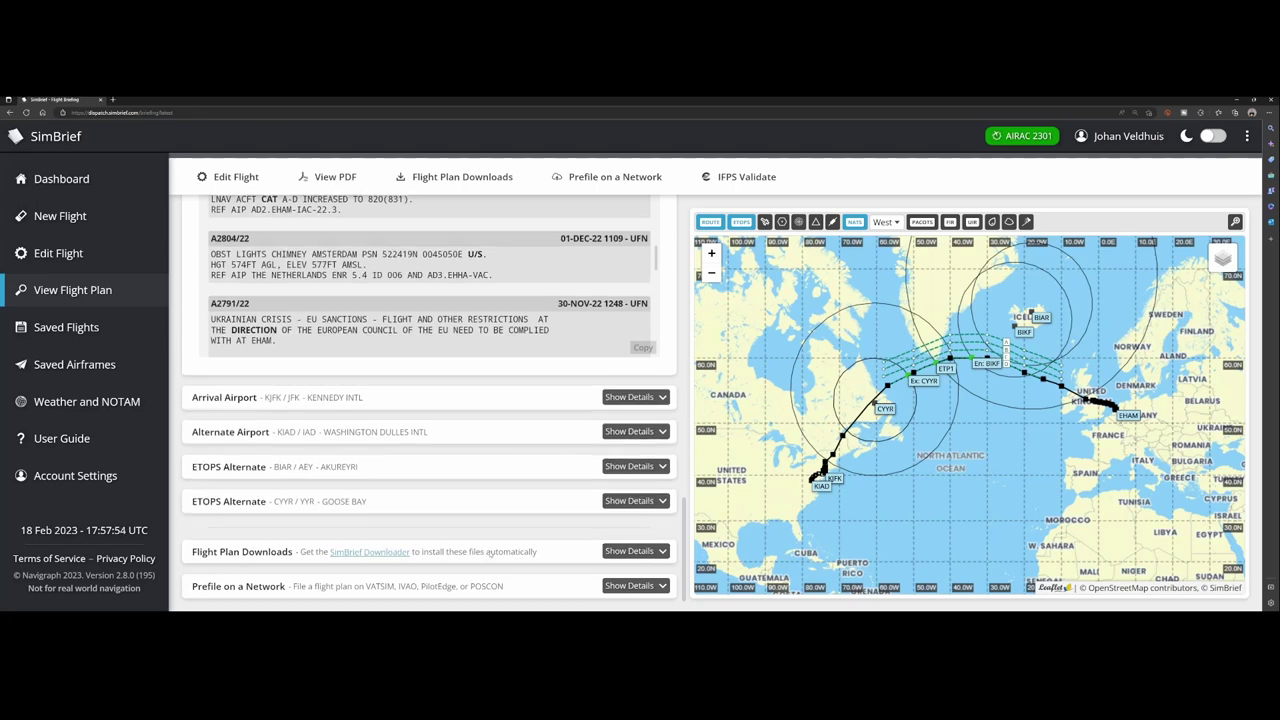
Review the flight plan download formats and network prefile options, then reopen the EHAM–KJFK flight in Edit Flight
left_click(628, 551)
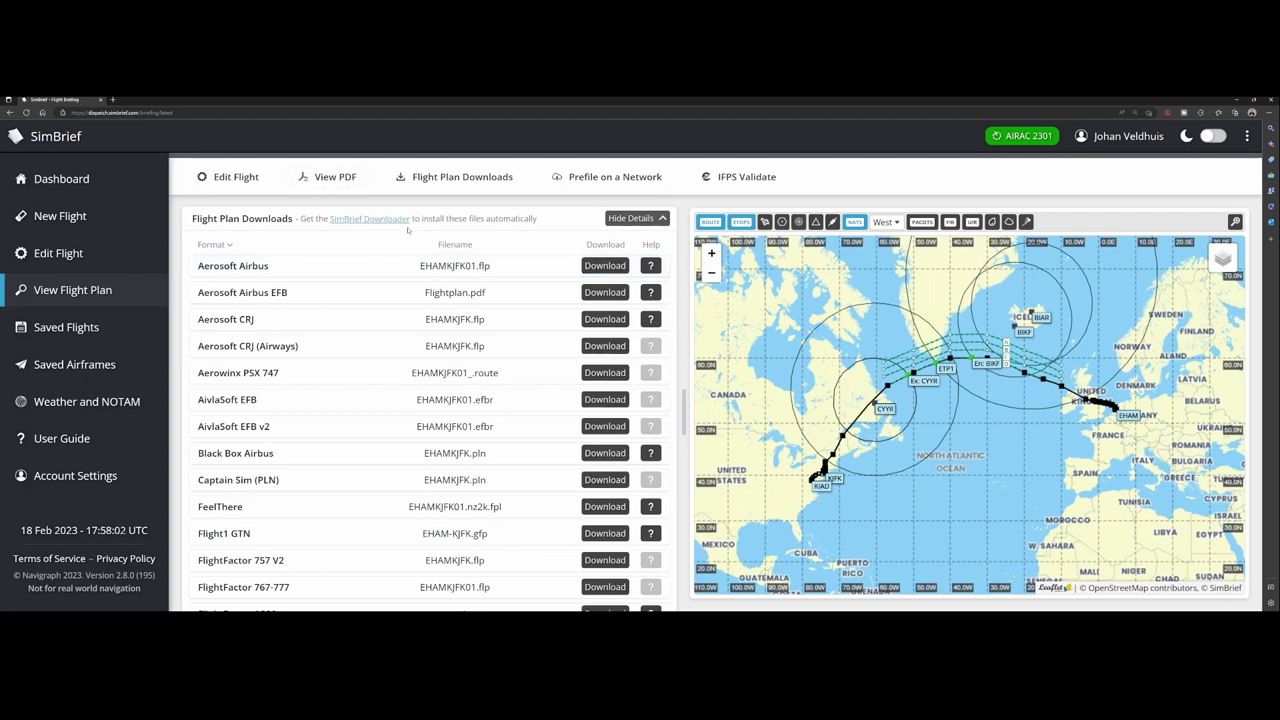
left_click(636, 218)
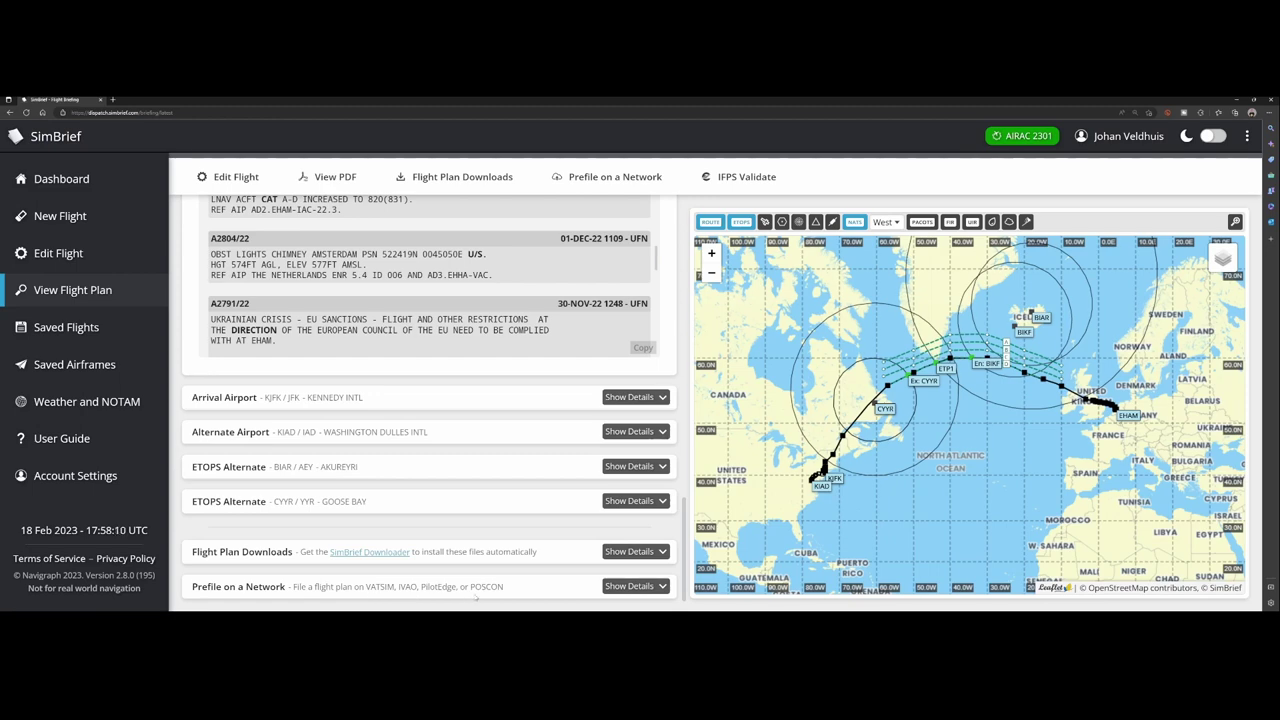
left_click(630, 586)
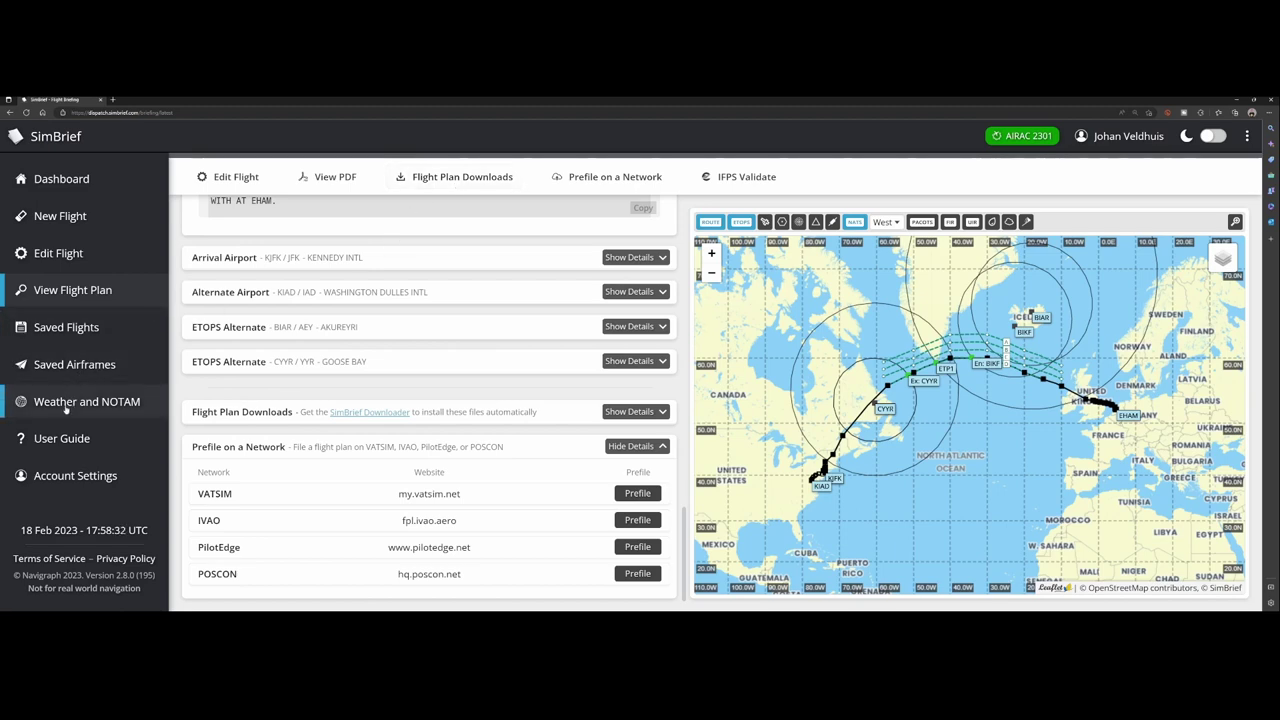
left_click(51, 262)
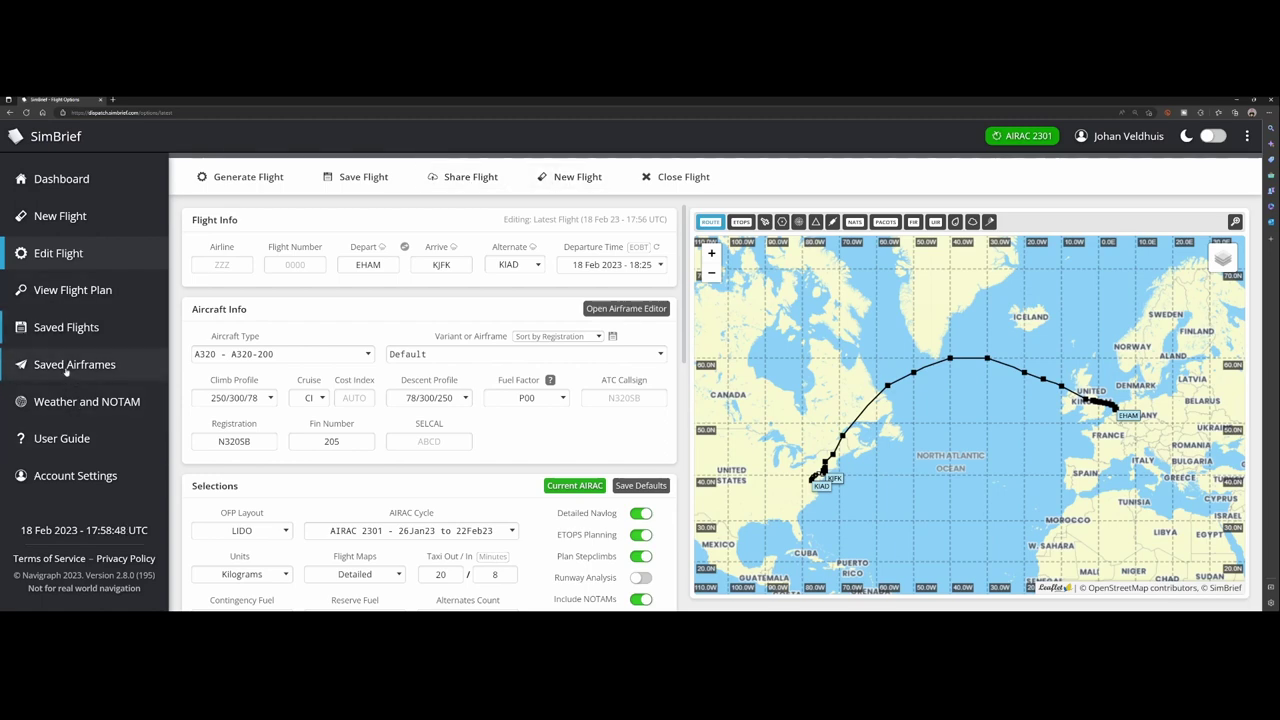
Go to the Weather and NOTAM page from the sidebar
left_click(70, 402)
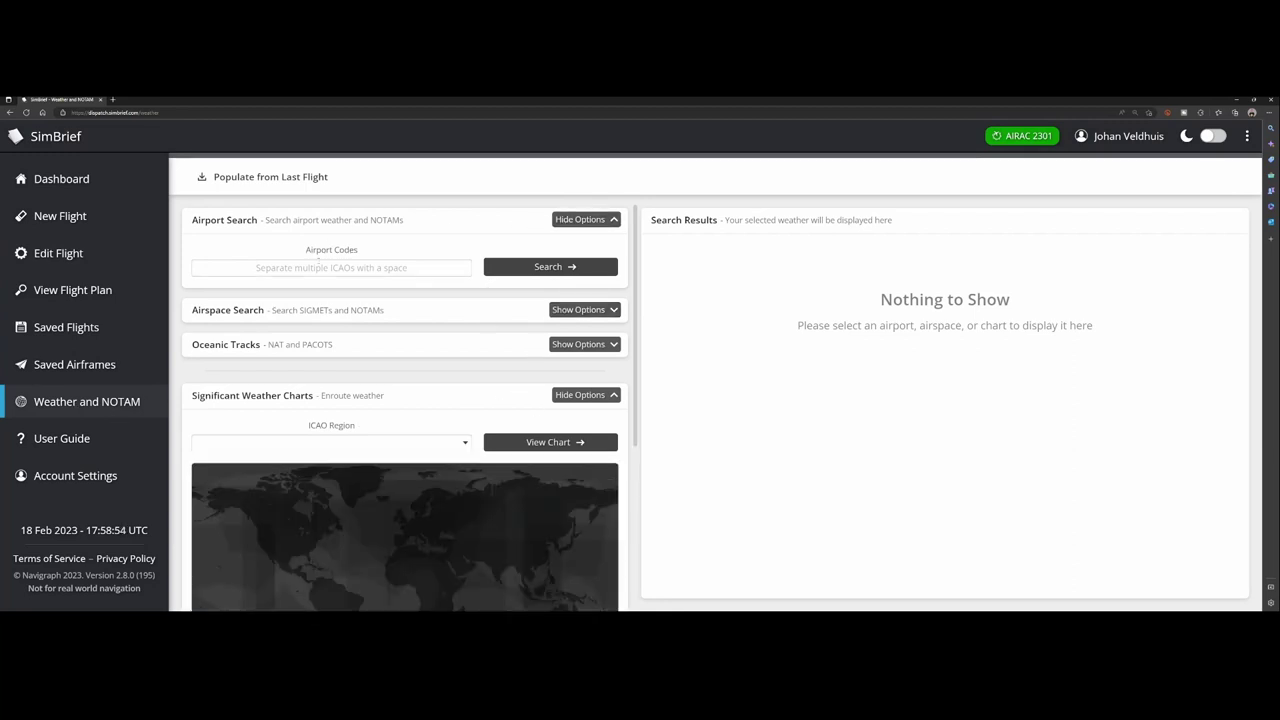
Search airport EHAM to show Schiphol's VFR status, METAR, TAF and 30 NOTAMs
left_click(312, 266)
type("EH")
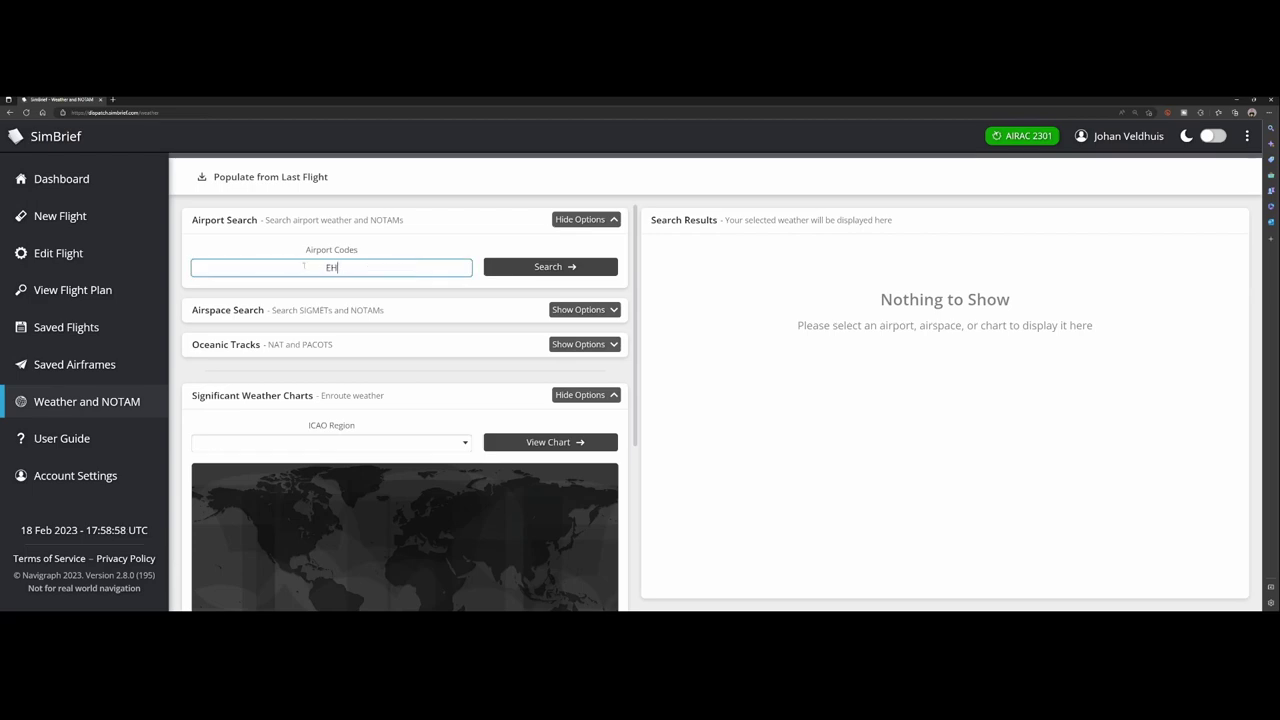
type("AM")
left_click(598, 270)
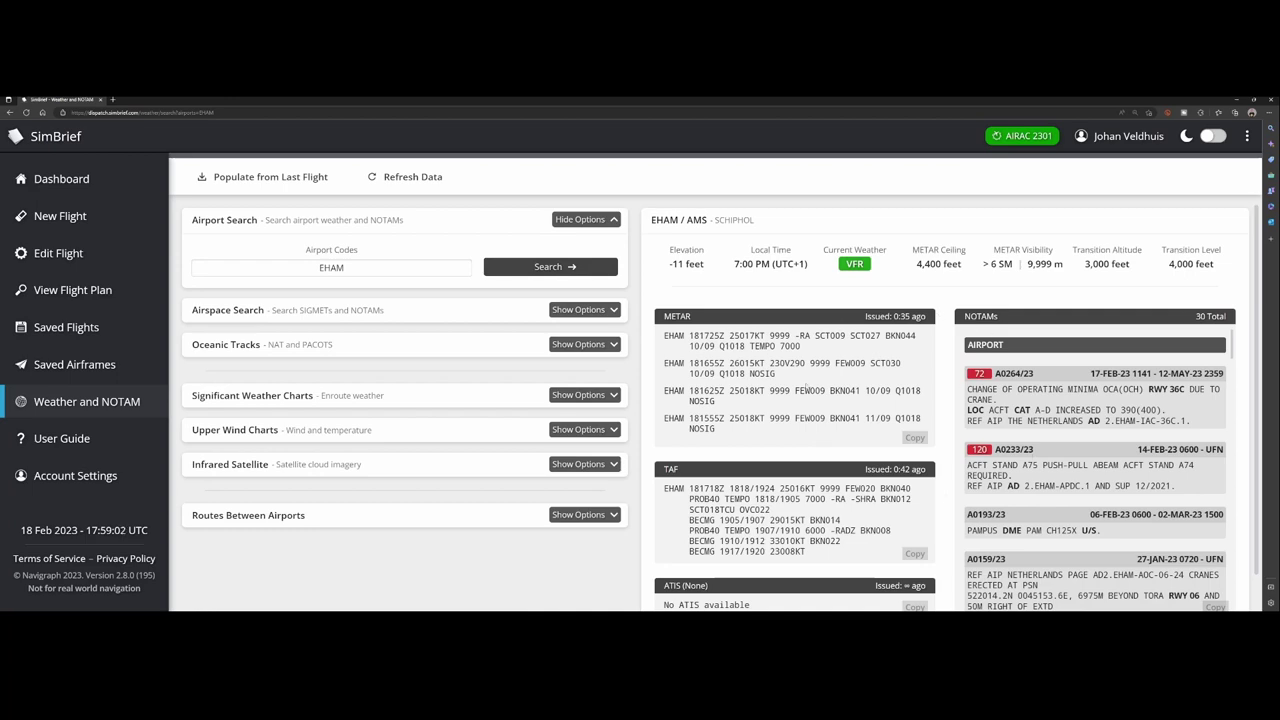
scroll(900, 468, "down", 1)
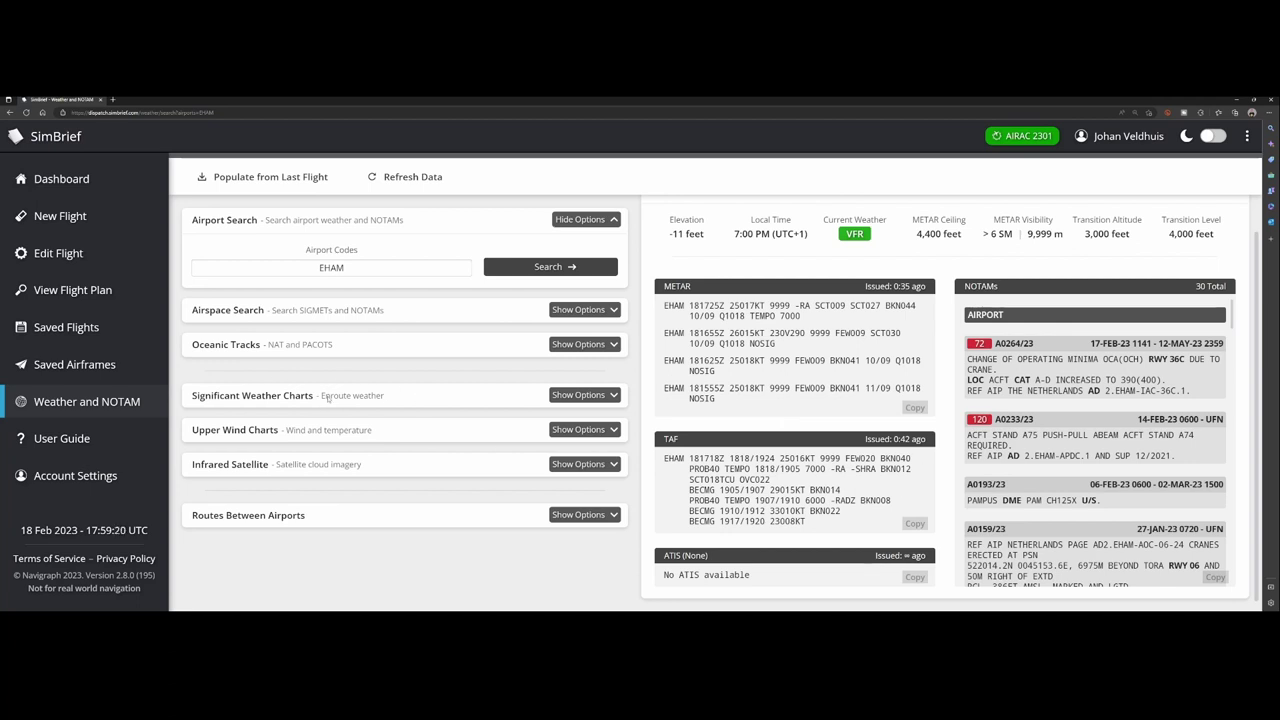
Display the ICAO Area D Europe / Asia significant weather chart
left_click(584, 395)
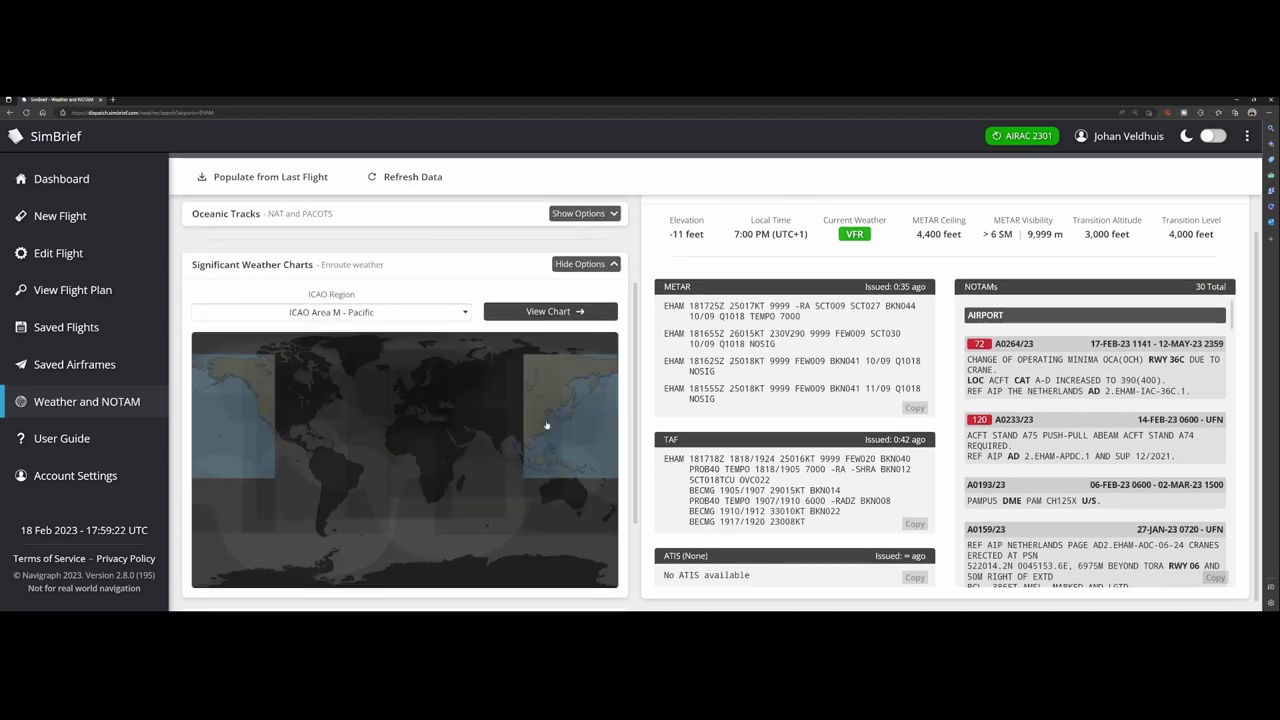
key("Down")
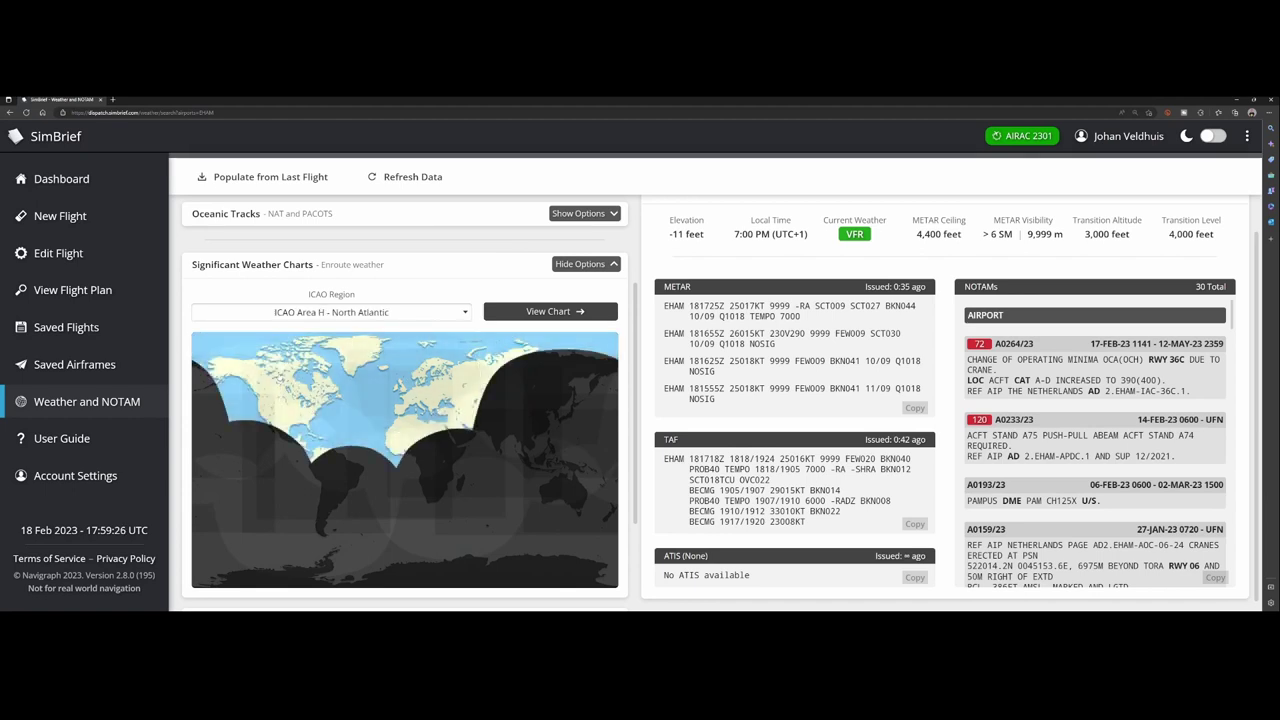
key("Down")
key("Down")
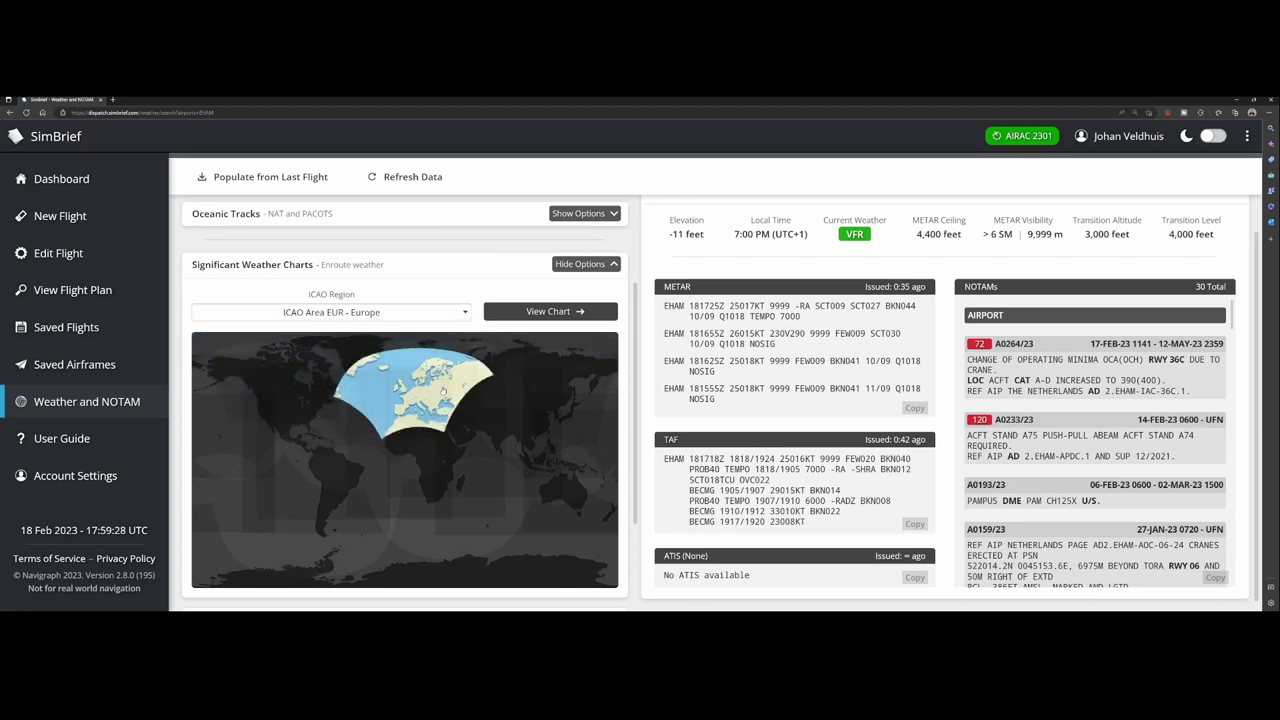
left_click(495, 408)
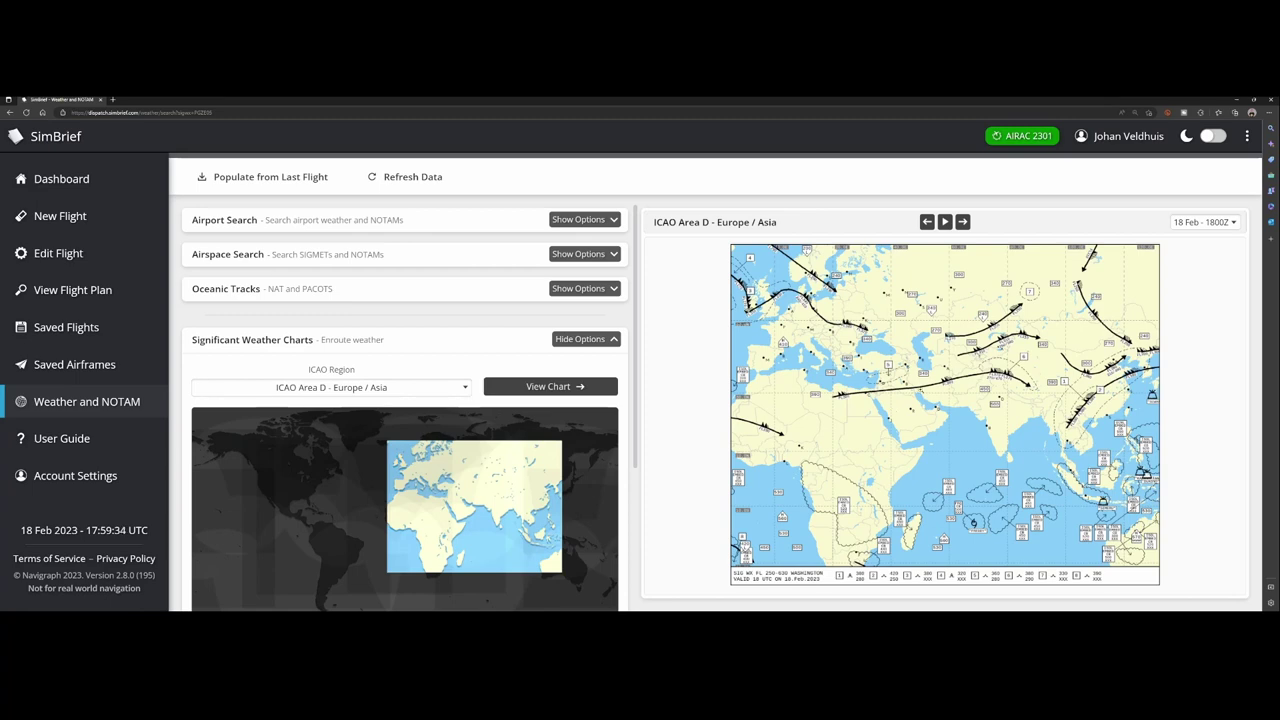
Select North Atlantic Tracks - West as the oceanic track system
left_click(580, 340)
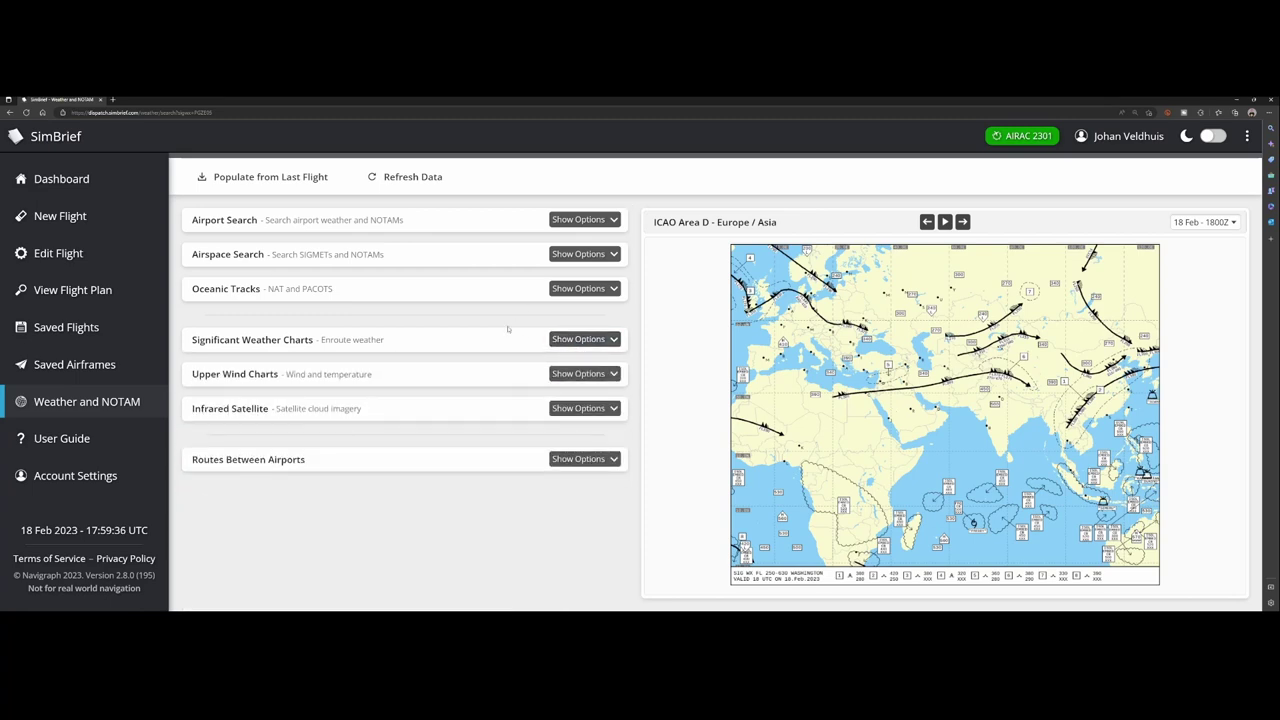
left_click(570, 288)
left_click(440, 338)
Fetch westbound NAT tracks A–D (TMI 49, FL340–390), then expand Routes Between Airports
left_click(387, 367)
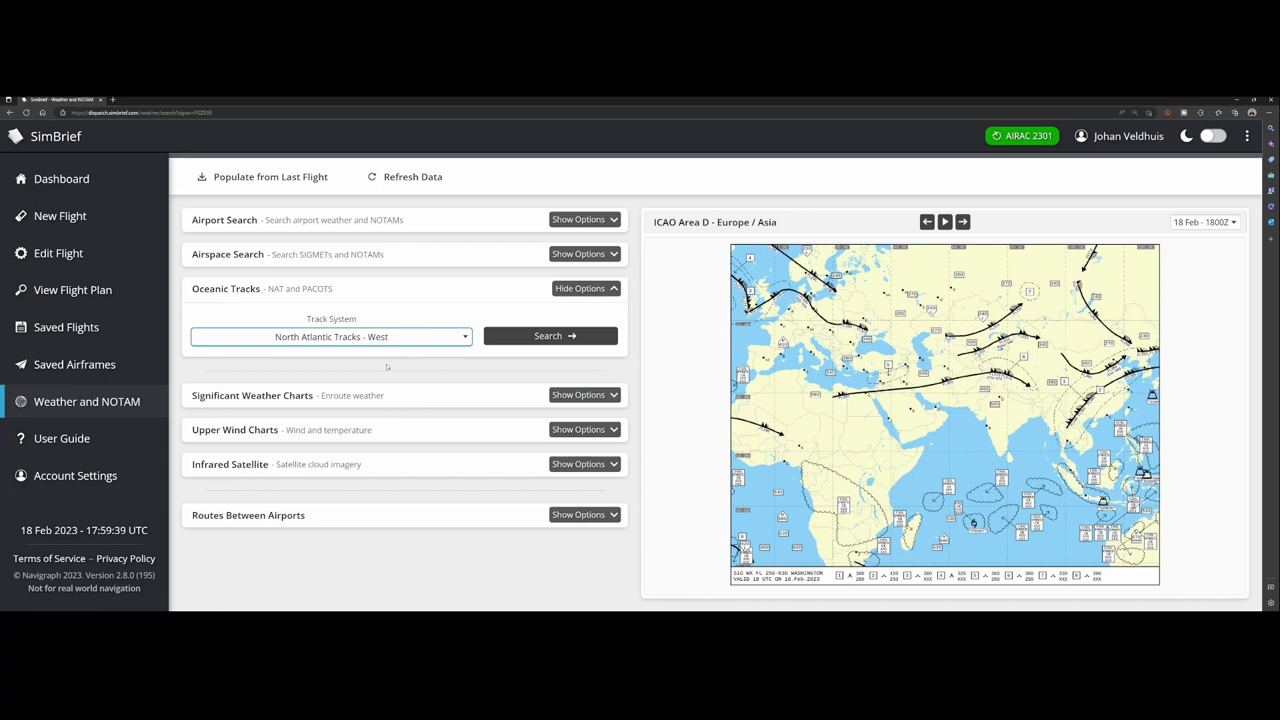
left_click(545, 337)
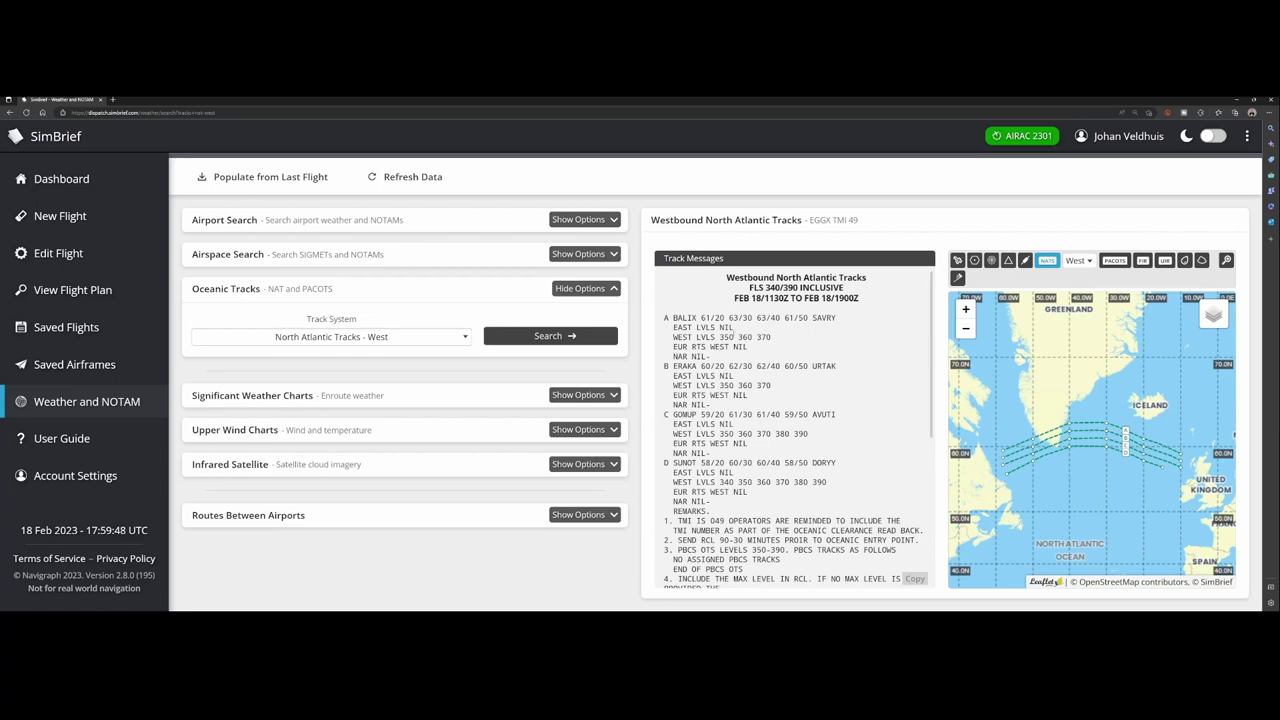
scroll(795, 430, "down", 2)
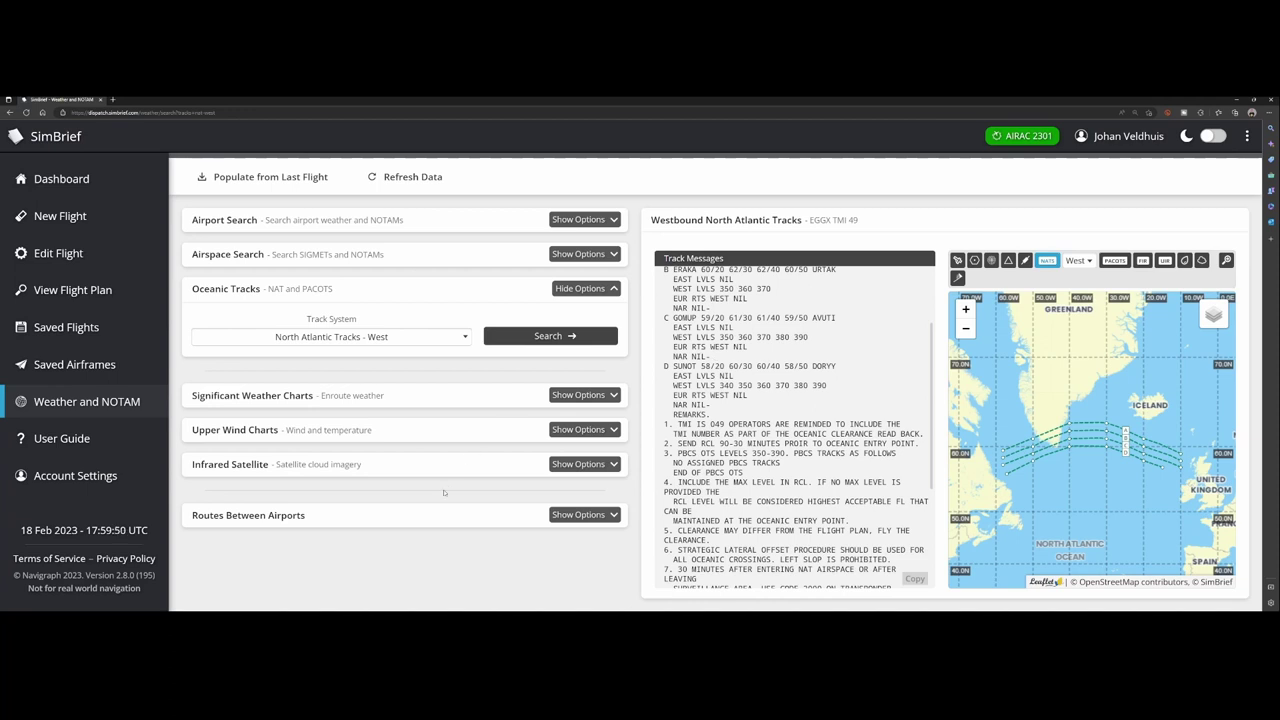
left_click(584, 514)
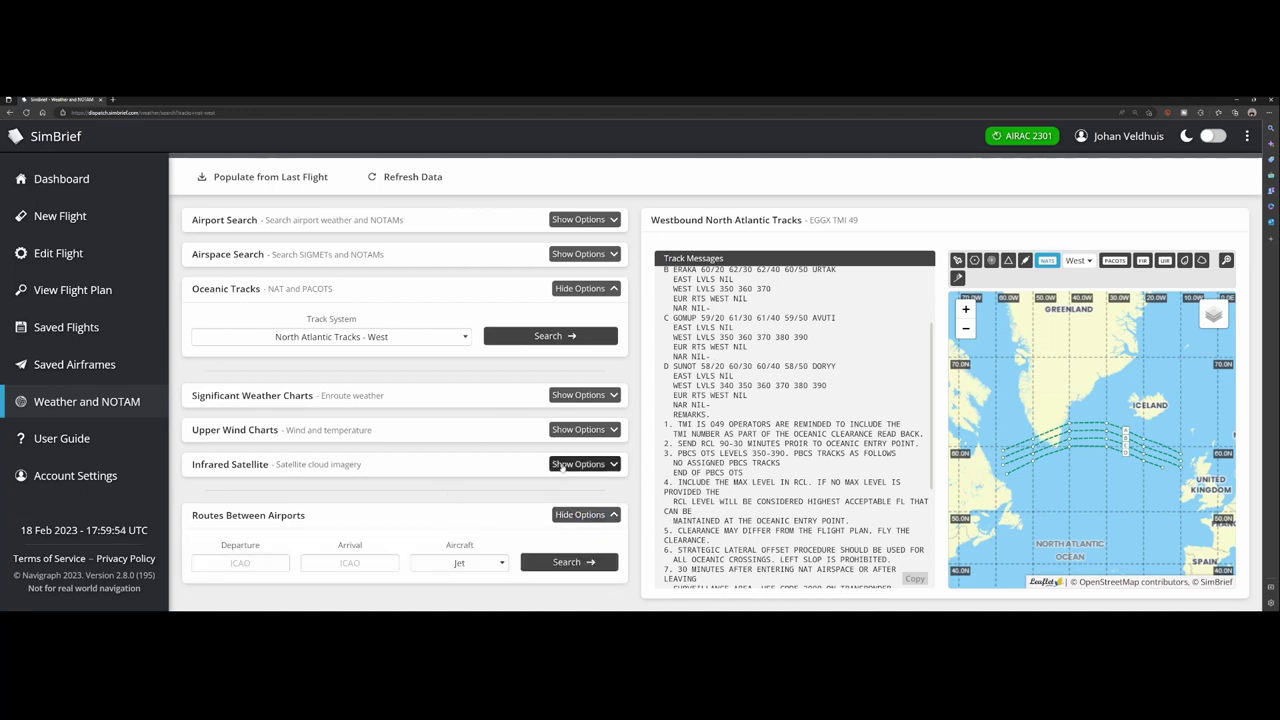
Search Jet routes from EHAM to KJFK, listing 21 suggested NAT-based and real-world routes
left_click(249, 563)
type("EHAM")
left_click(350, 562)
type("KJFK")
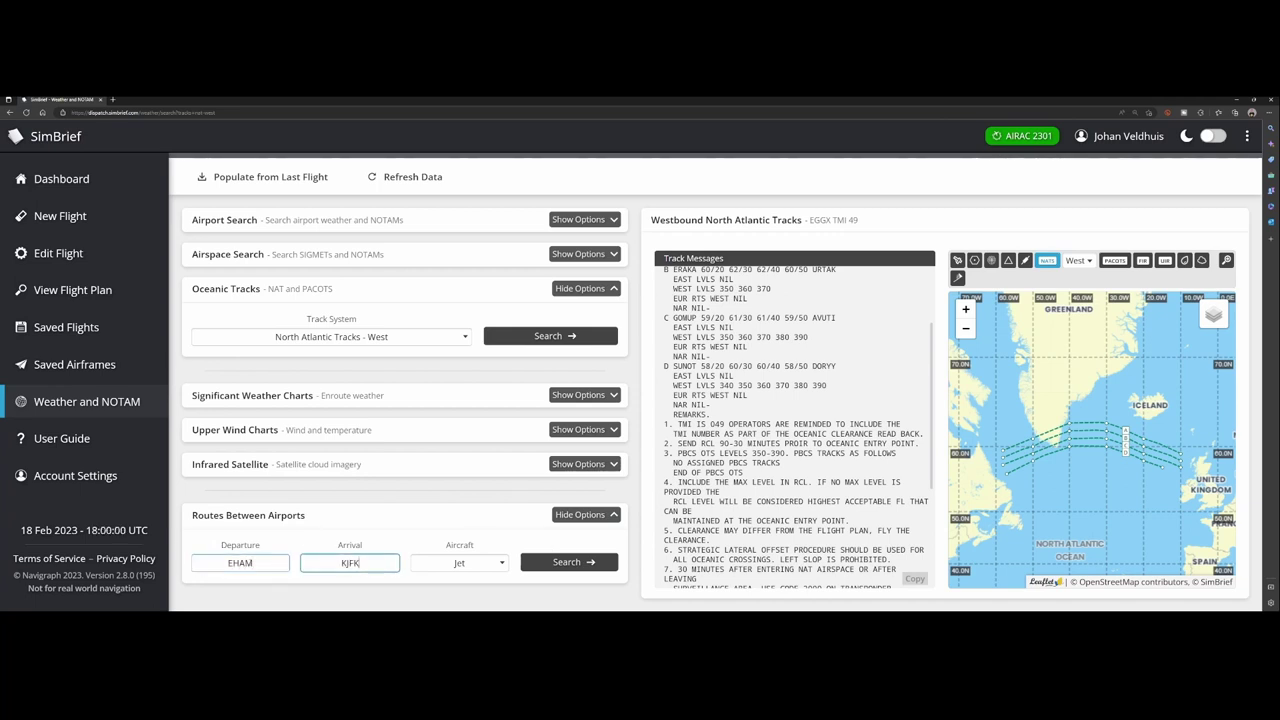
left_click(469, 566)
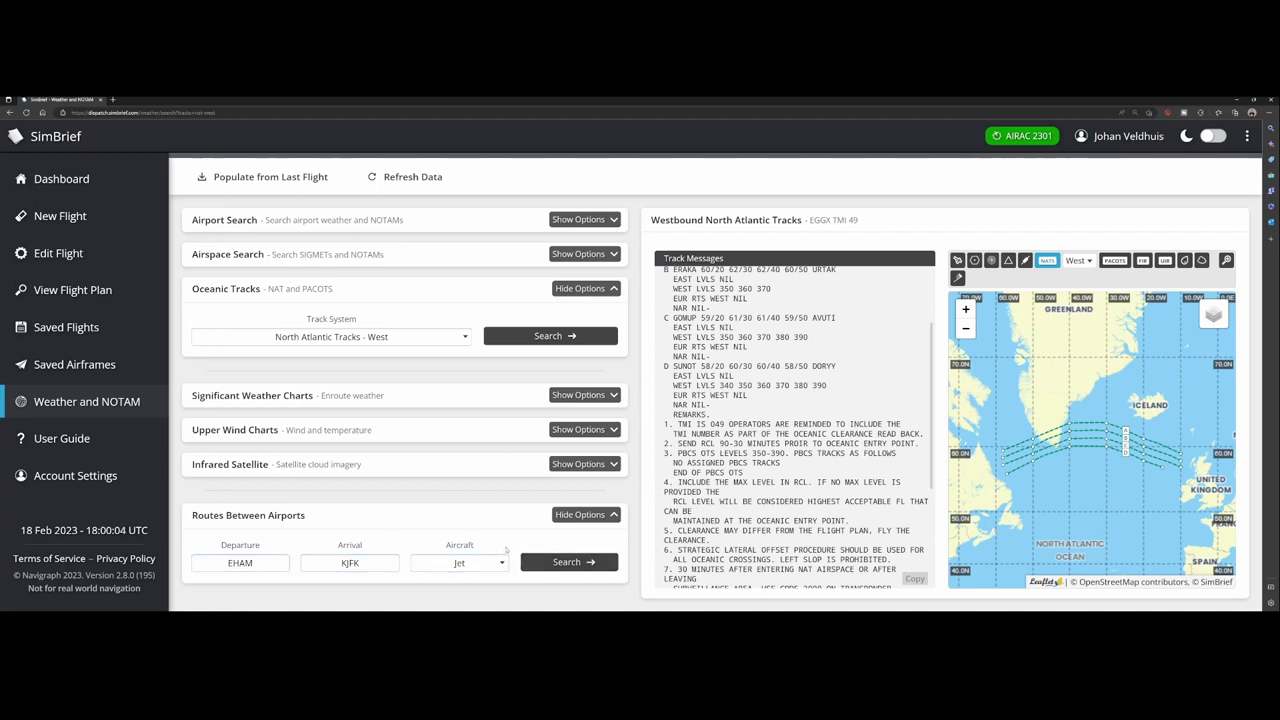
left_click(566, 562)
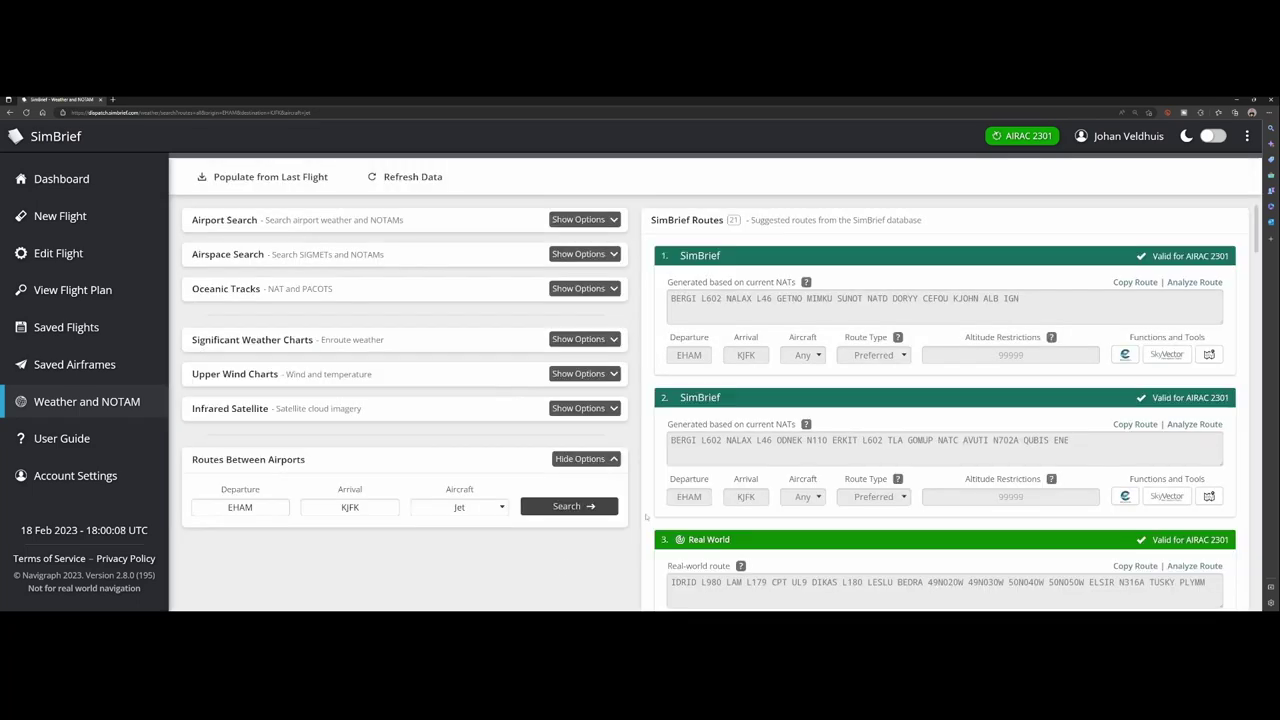
scroll(889, 424, "down", 2)
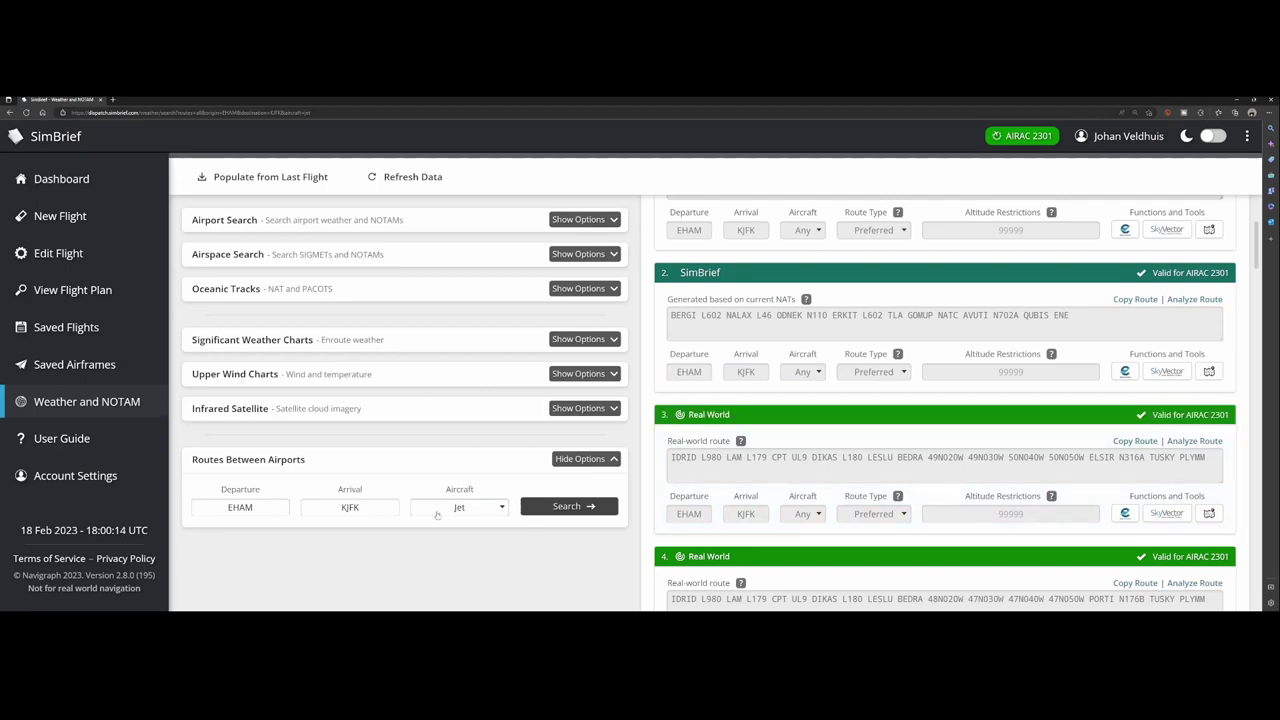
Show the upper wind chart for Europe
left_click(579, 373)
scroll(560, 380, "down", 1)
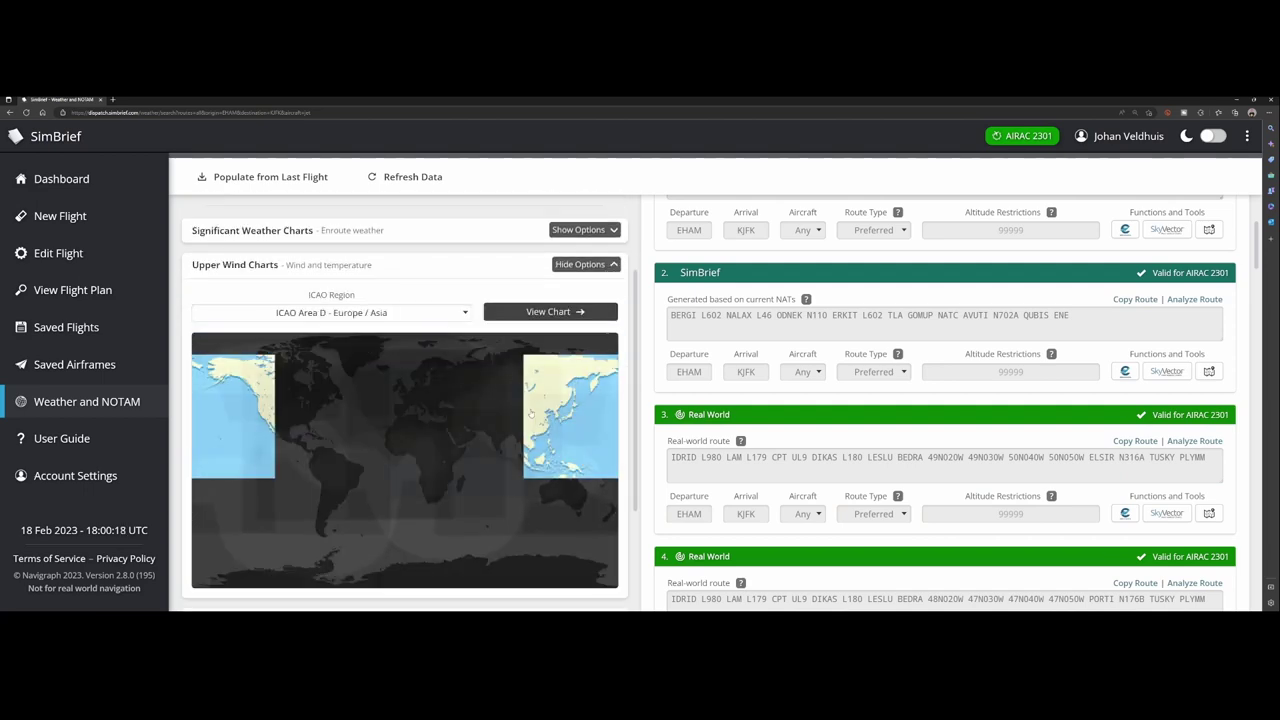
left_click(435, 397)
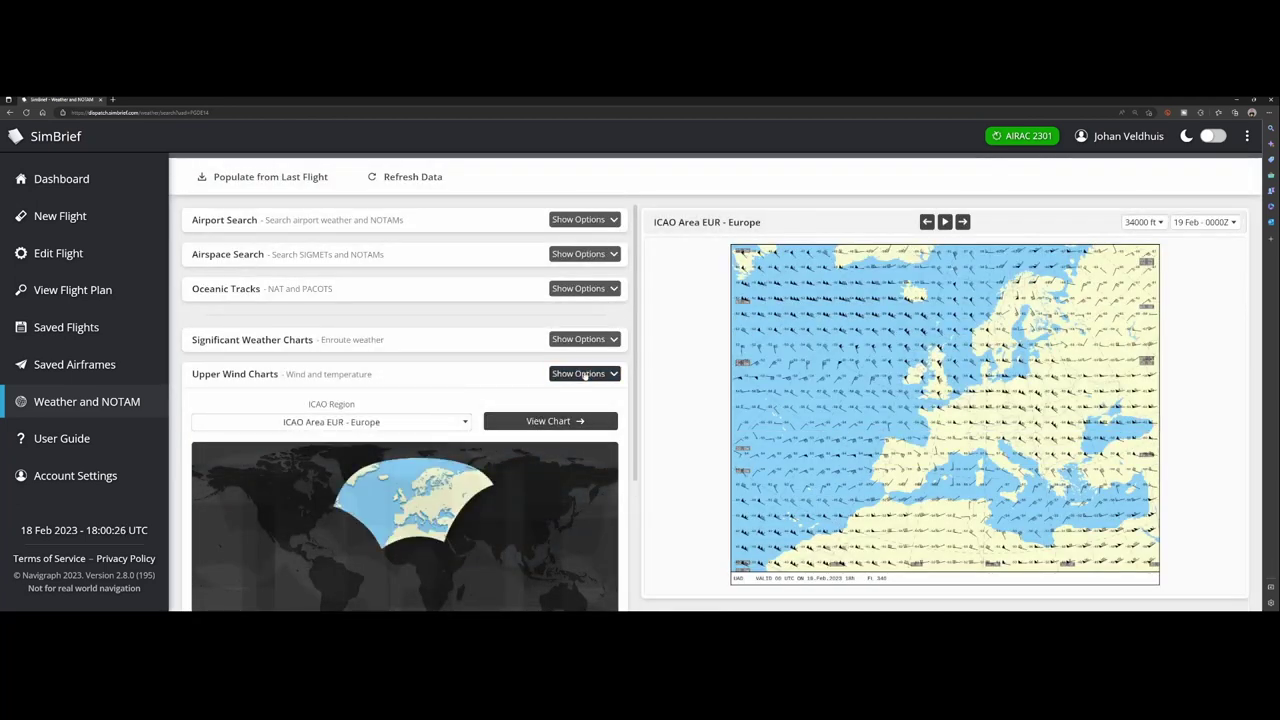
Show the ICAO Area C Europe / Africa infrared satellite cloud image
left_click(580, 373)
left_click(582, 408)
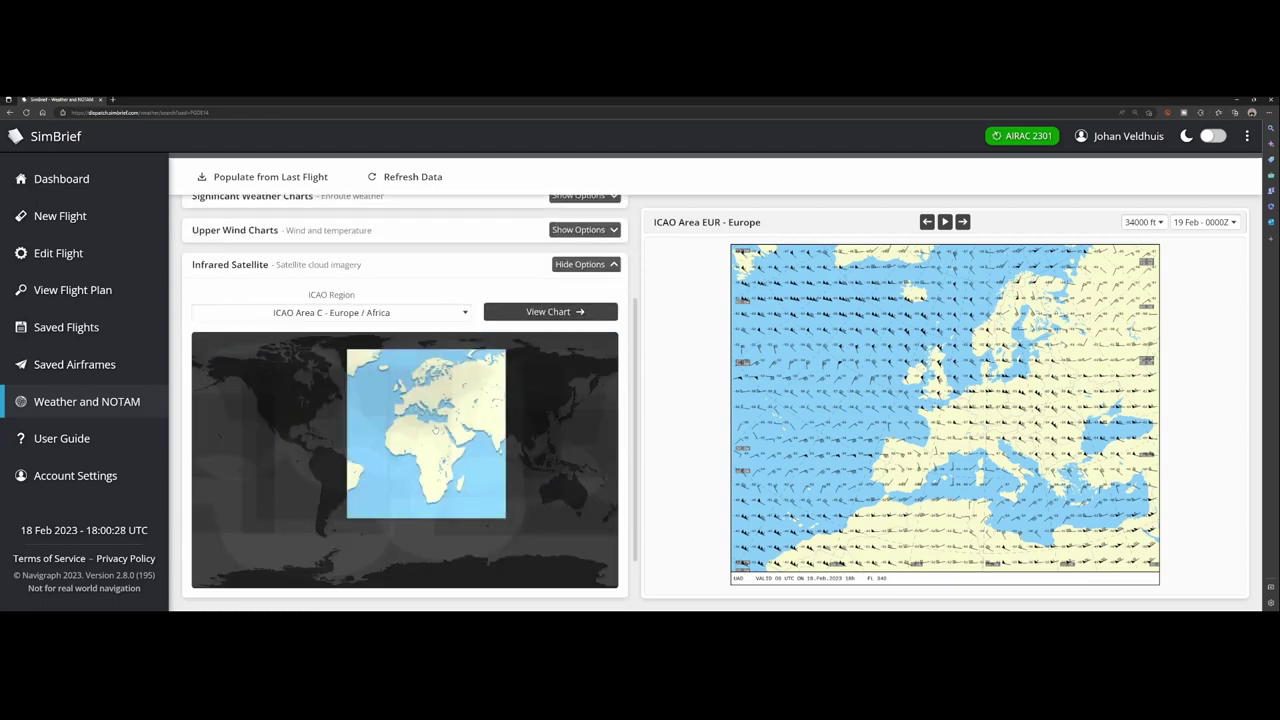
left_click(435, 428)
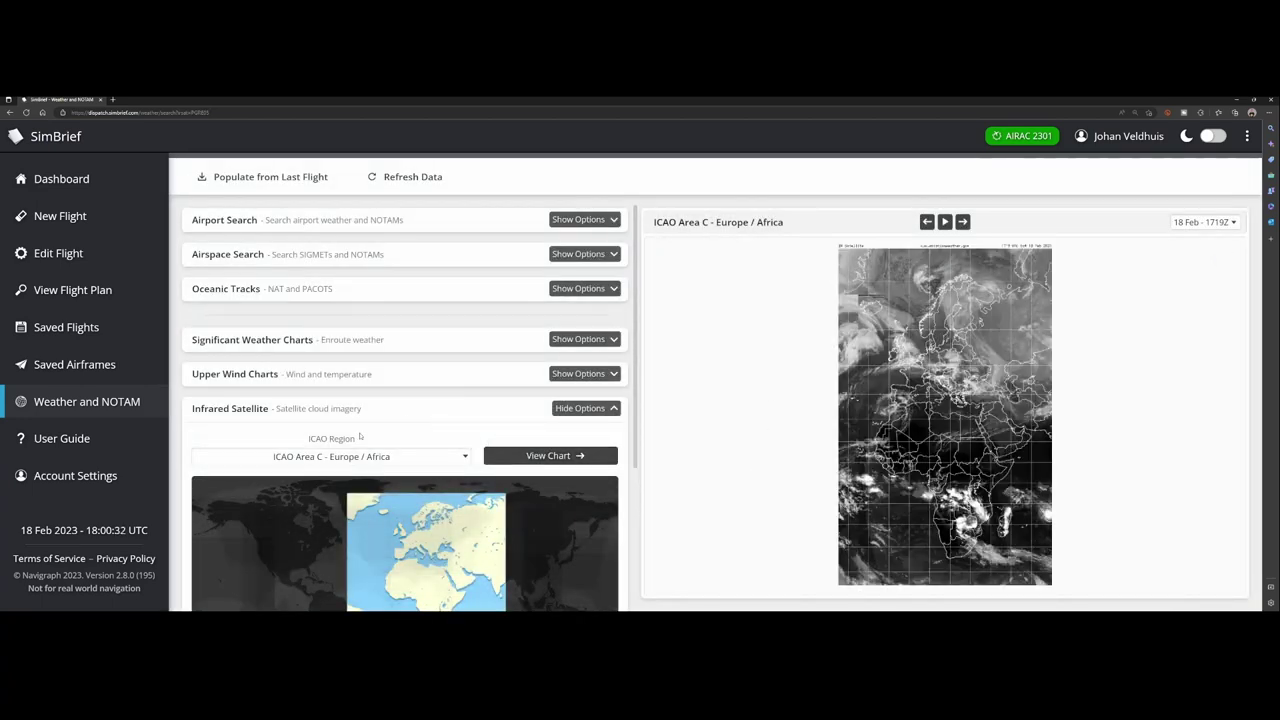
Refresh data, populate from the last flight, and search FIR SIGMETs and NOTAMs, starting with EHAA
left_click(392, 178)
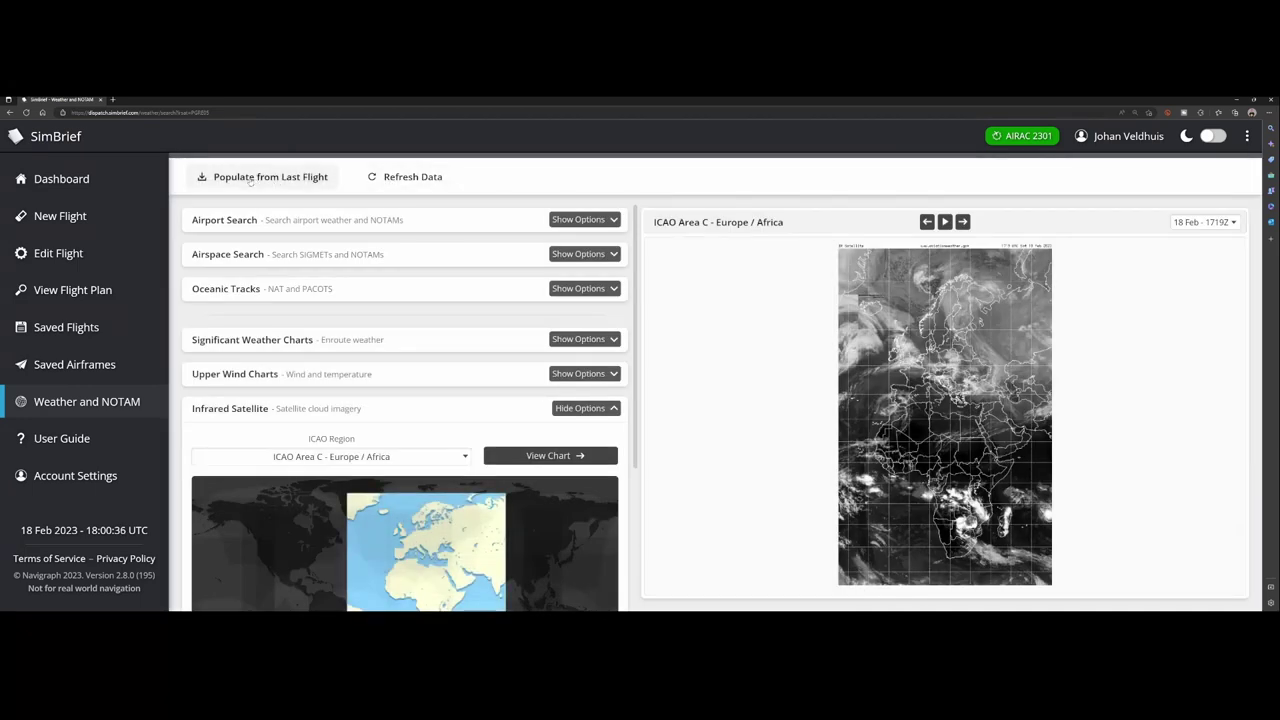
left_click(251, 178)
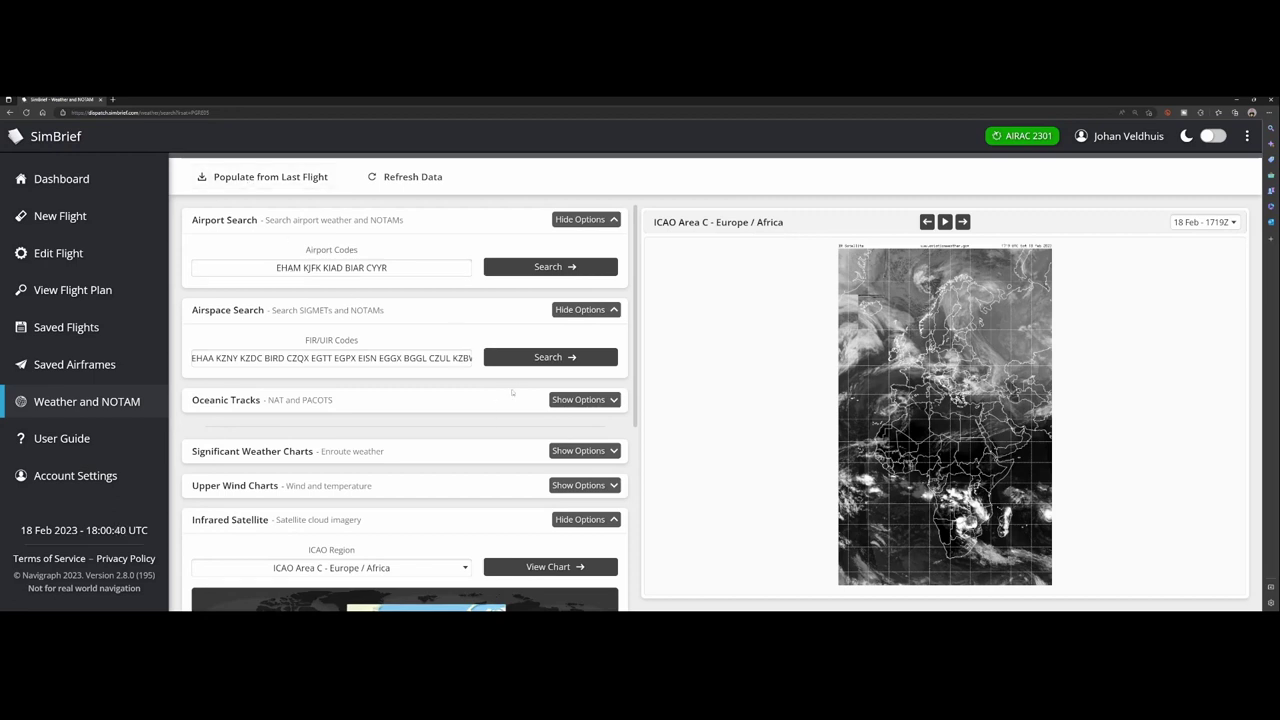
left_click(566, 362)
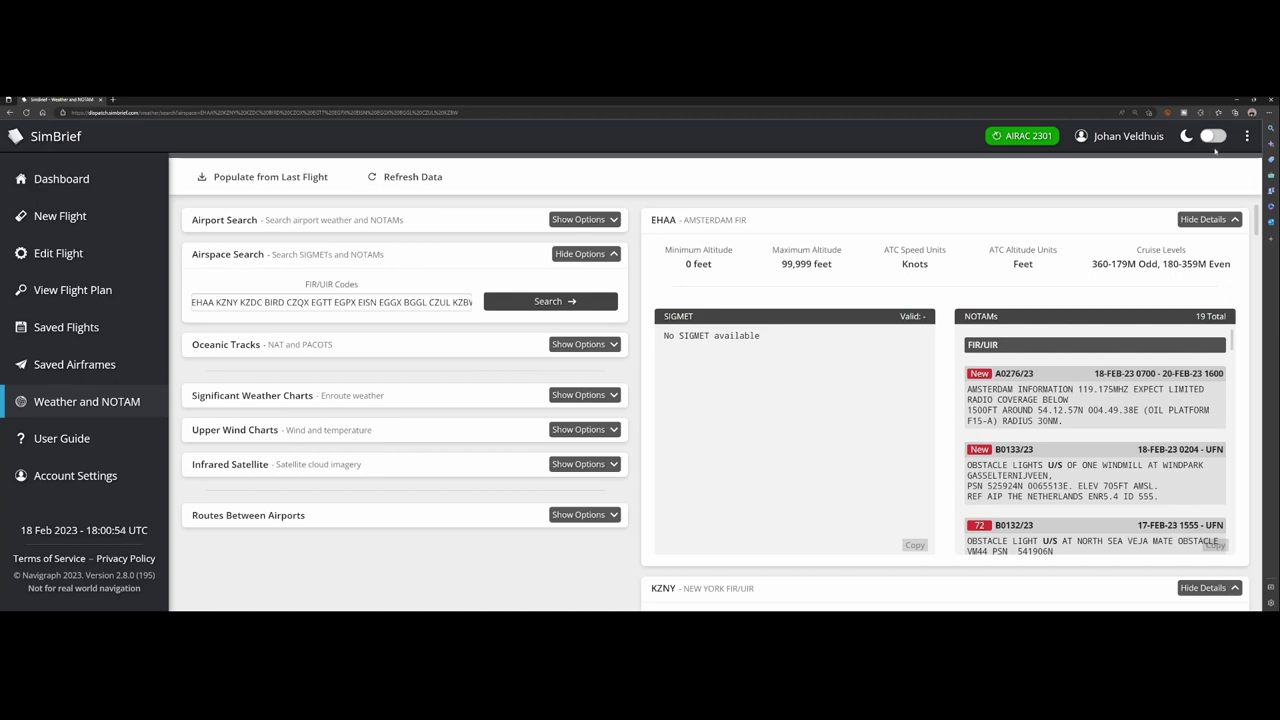
Toggle dark mode on, off and on again, leaving the site in the dark theme
left_click(1212, 136)
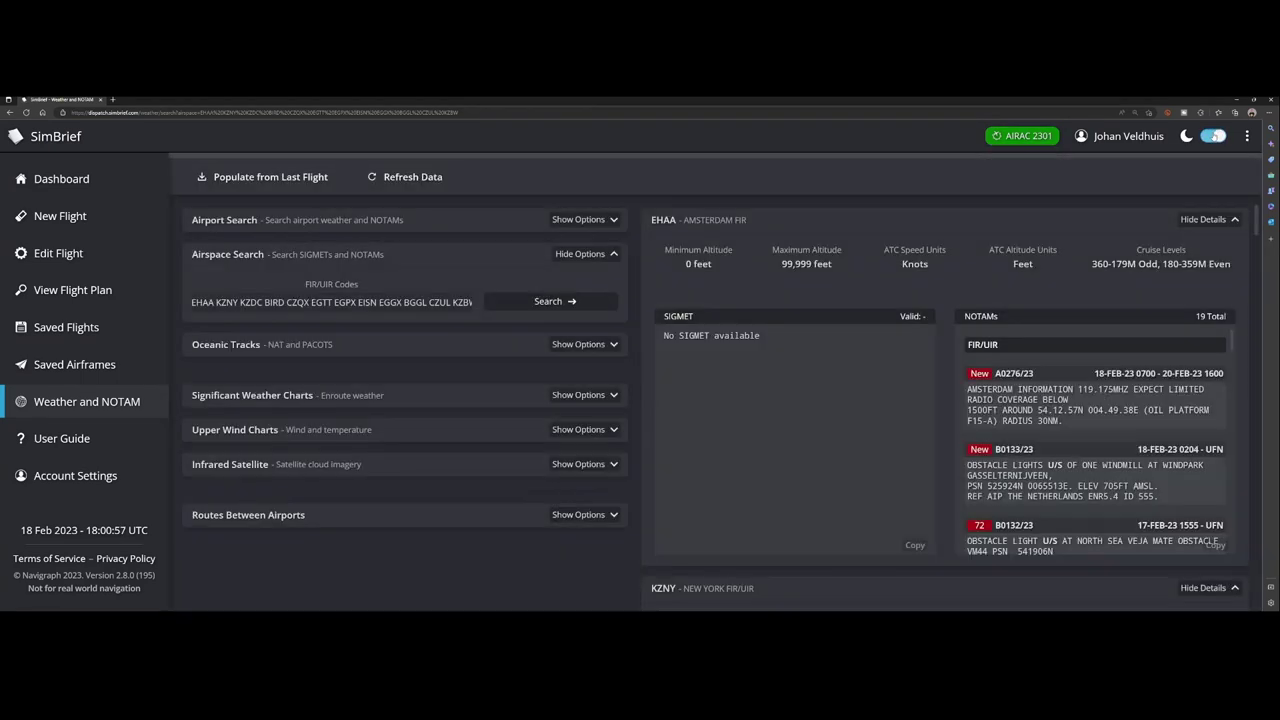
left_click(1213, 136)
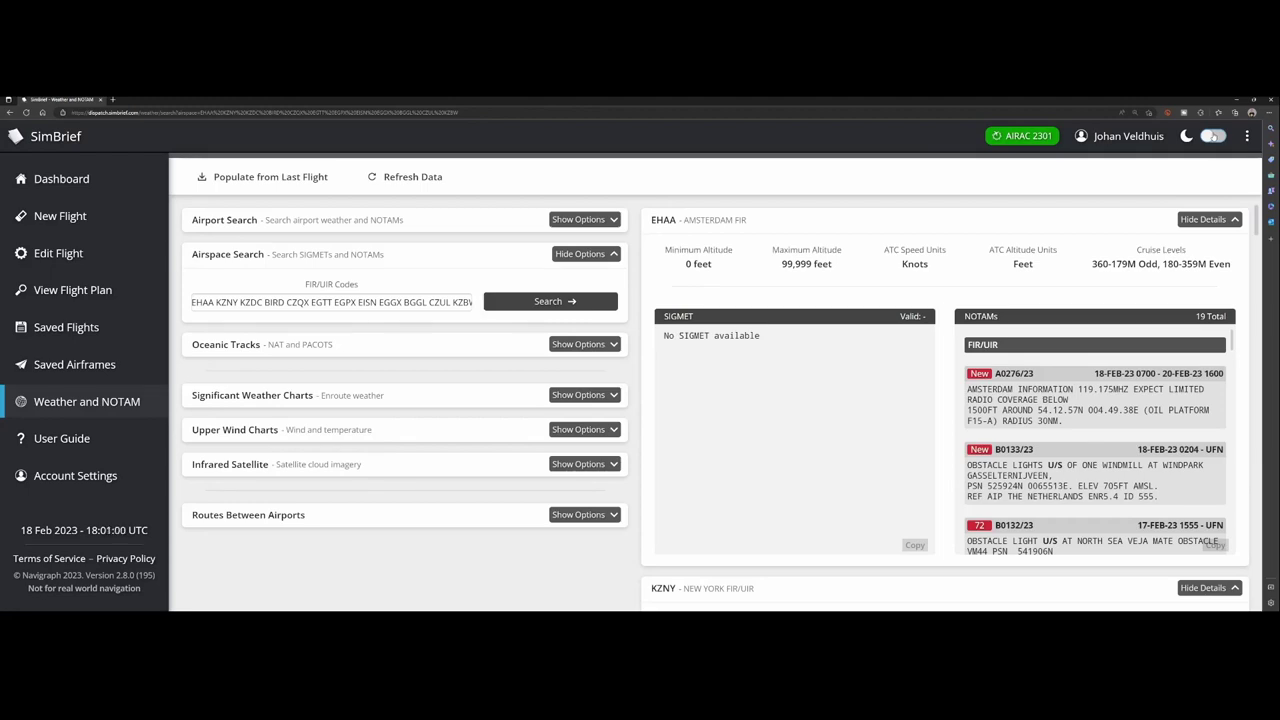
left_click(1213, 136)
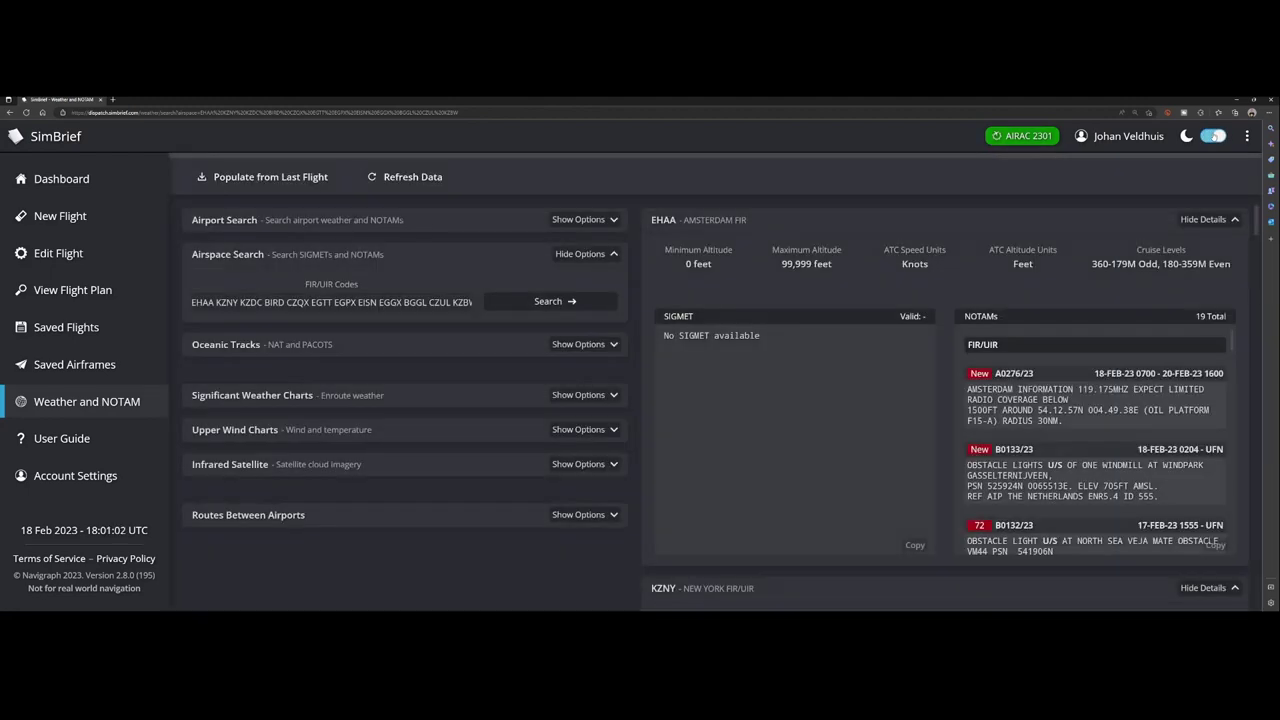